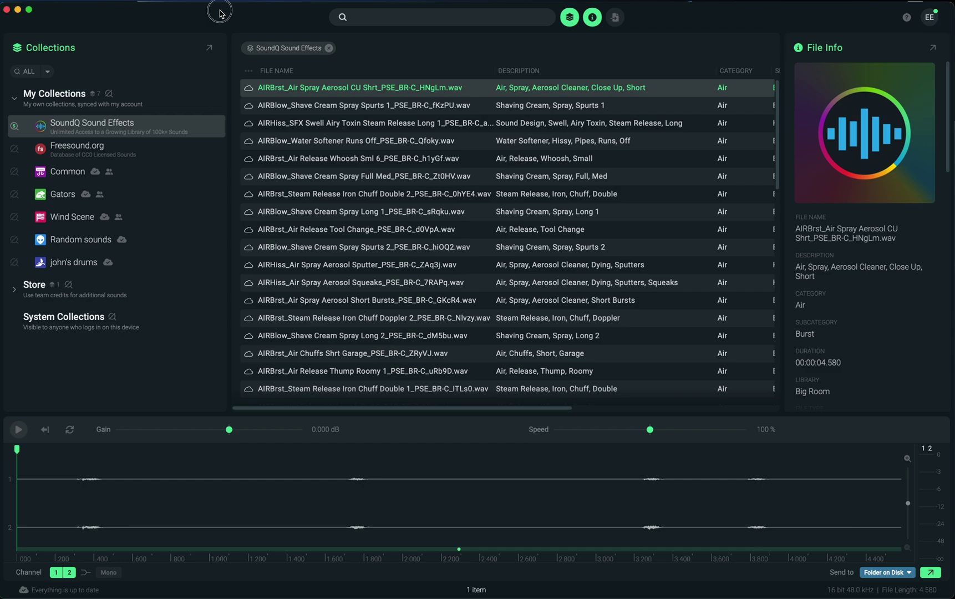
Step: Exit SoundQ full screen and move the file browser window up and to the left
key(ctrl+super+f)
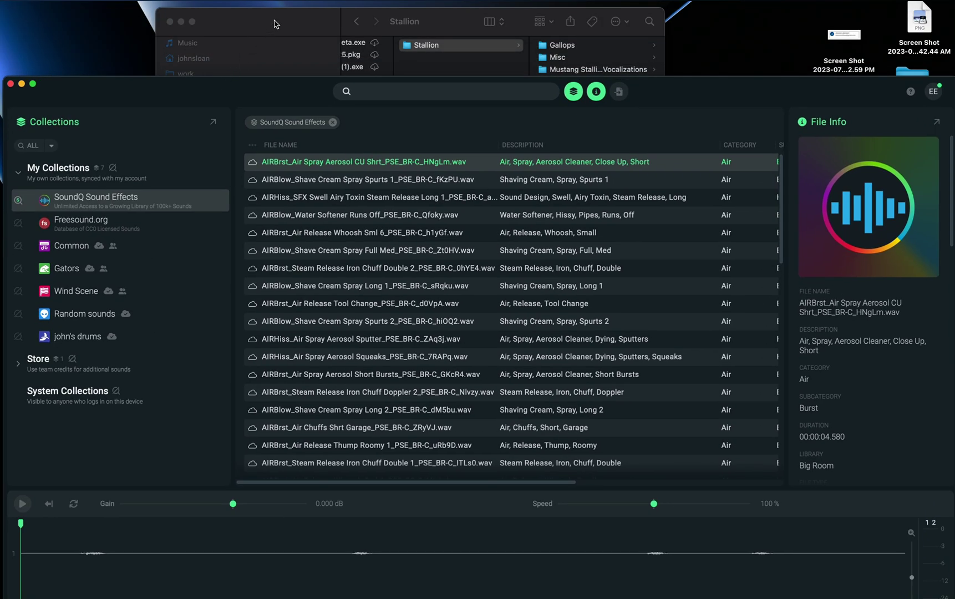
click(274, 25)
drag(274, 24, 240, 21)
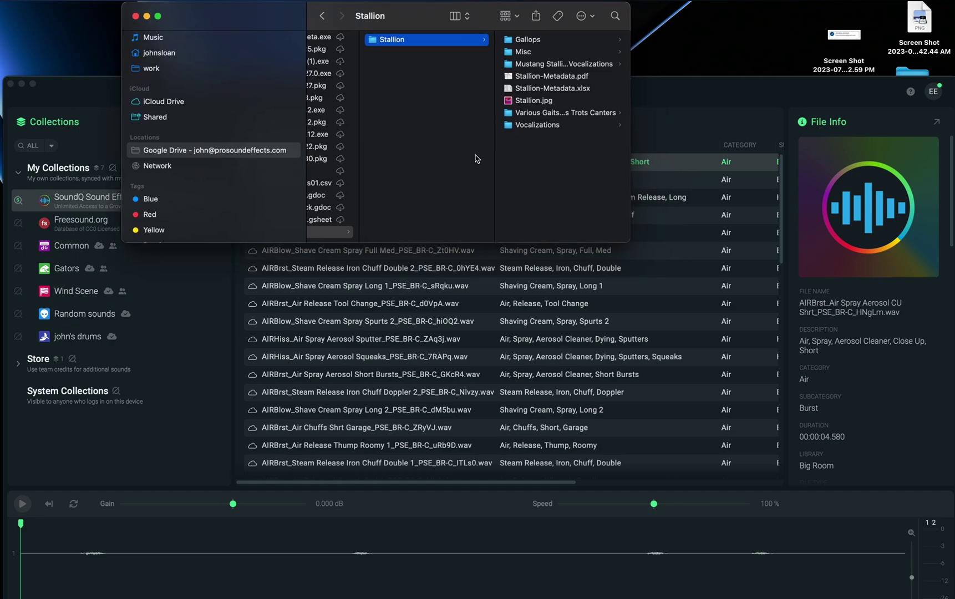
click(110, 190)
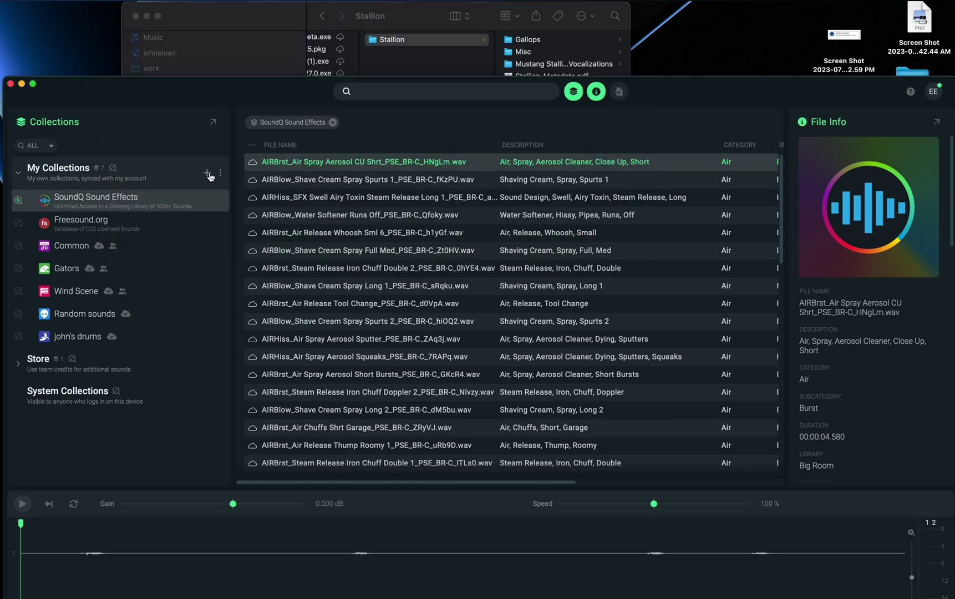
Step: Add a new collection named 'Horse Sounds' under My Collections
click(207, 174)
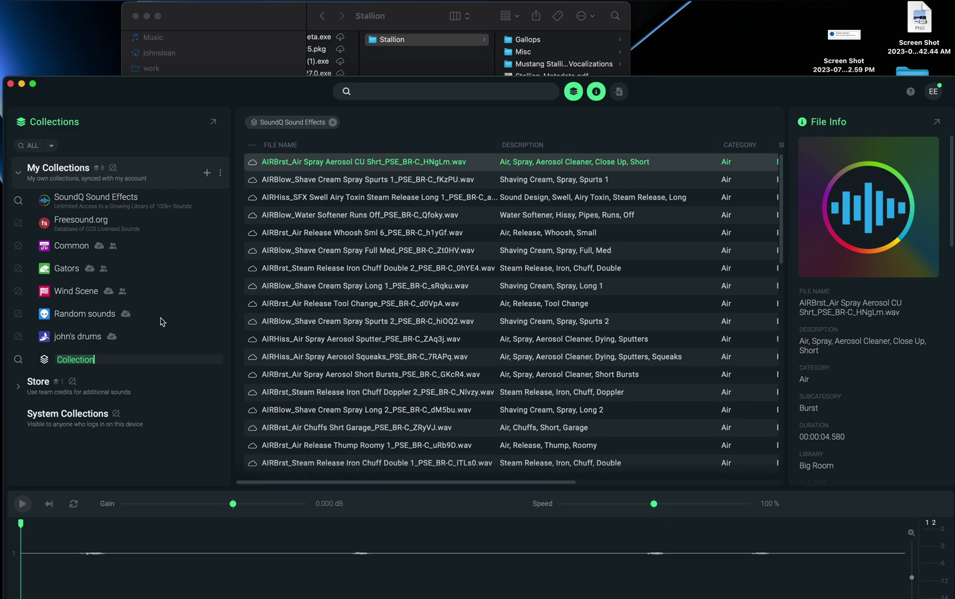
text(Horse Sounds)
key(Return)
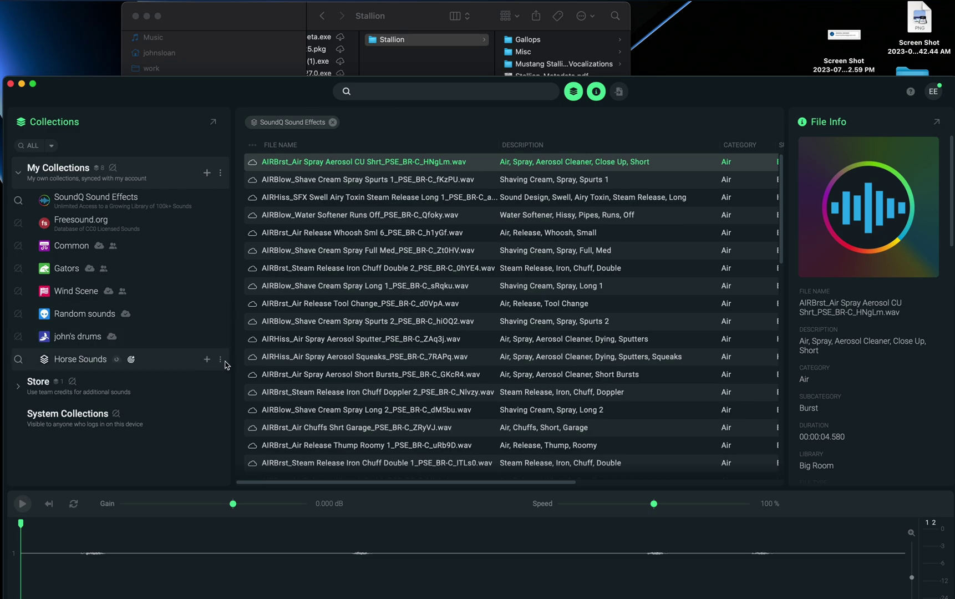
Step: Make Horse Sounds green with a horse icon, then open the empty collection
click(220, 359)
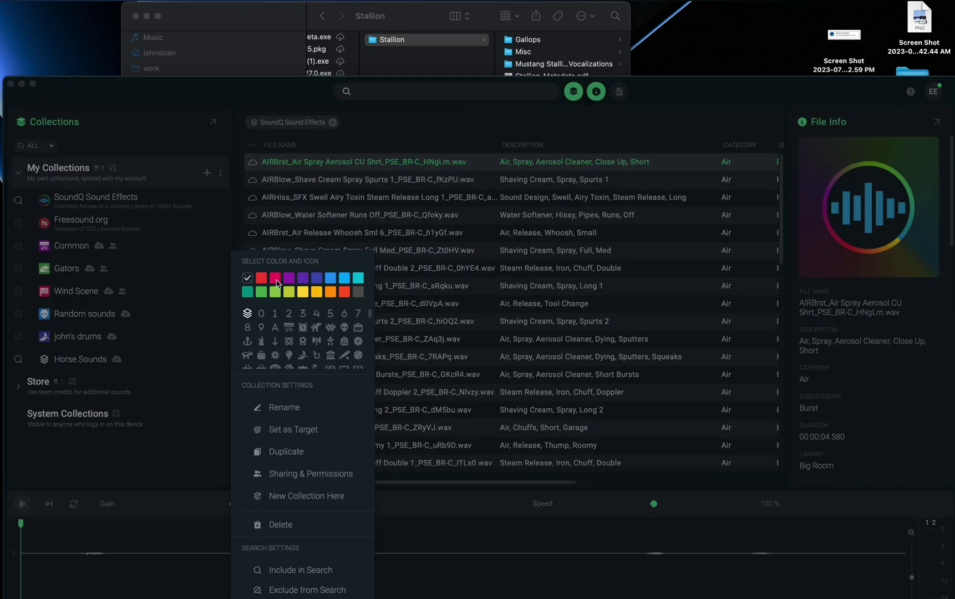
click(247, 292)
click(317, 328)
click(67, 362)
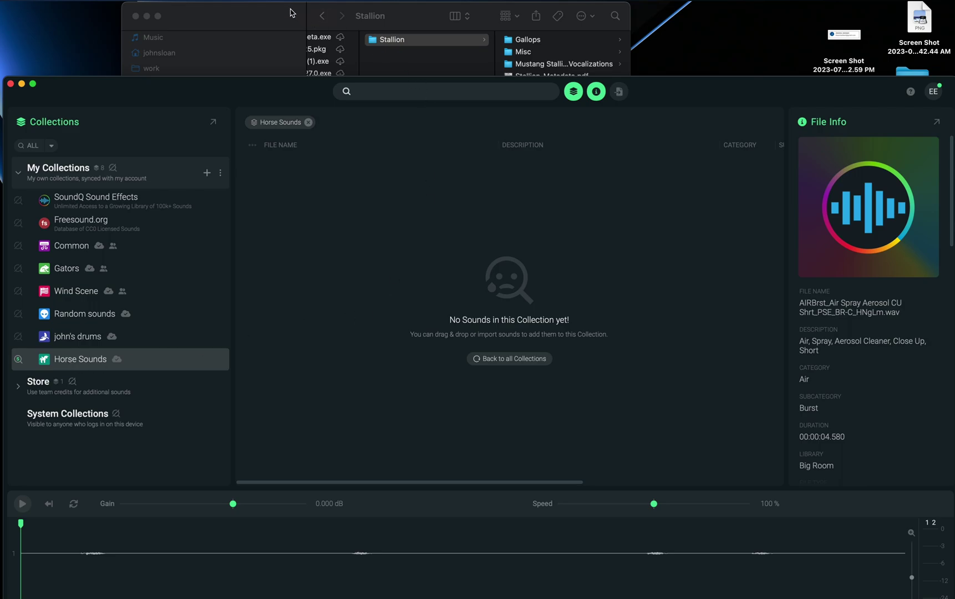
Step: Drop the Google Drive Stallion folder onto SoundQ, import it into Horse Sounds, and skip the Import Log
click(382, 21)
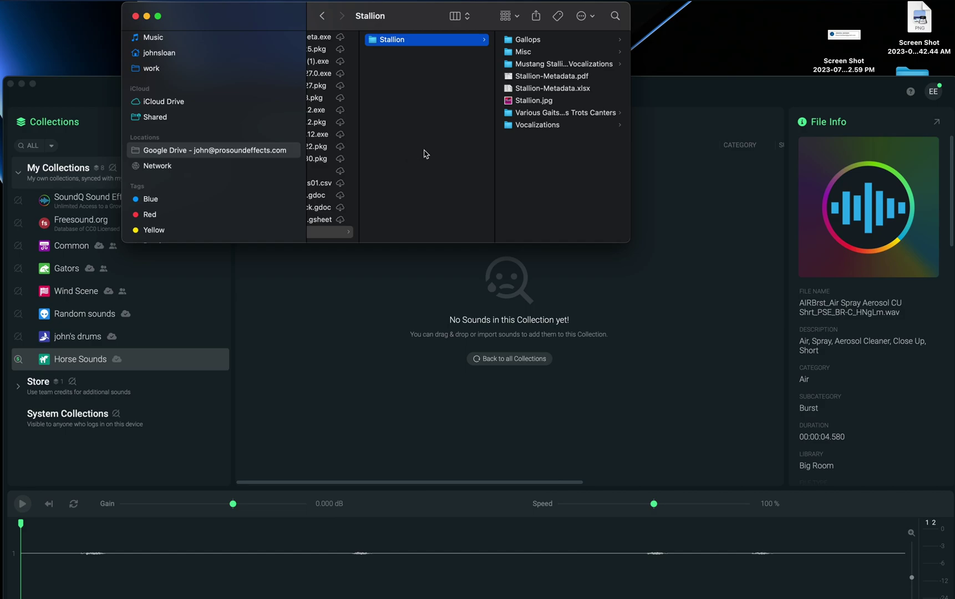
scroll(425, 154, left, 3)
scroll(424, 153, right, 3)
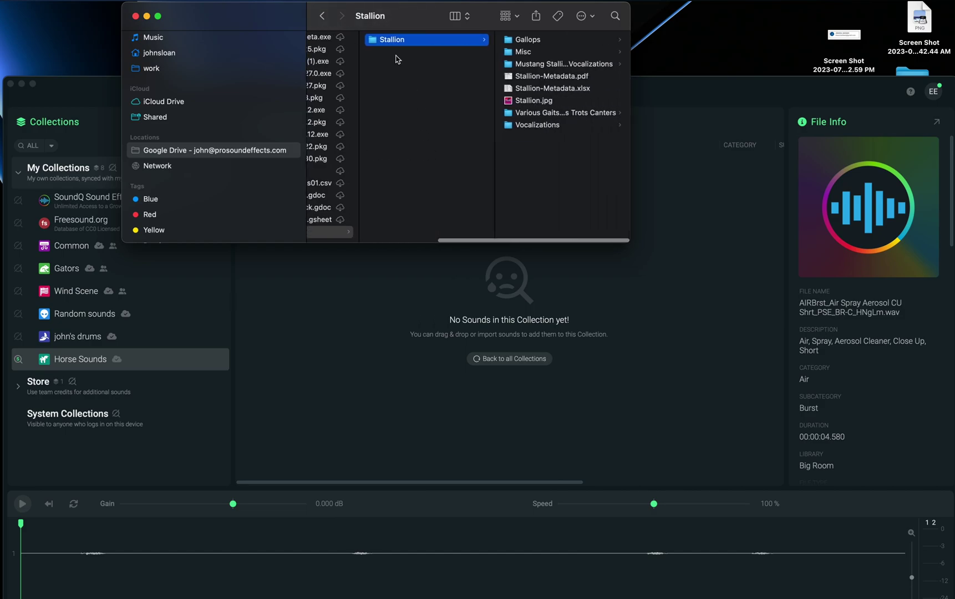
drag(381, 39, 436, 354)
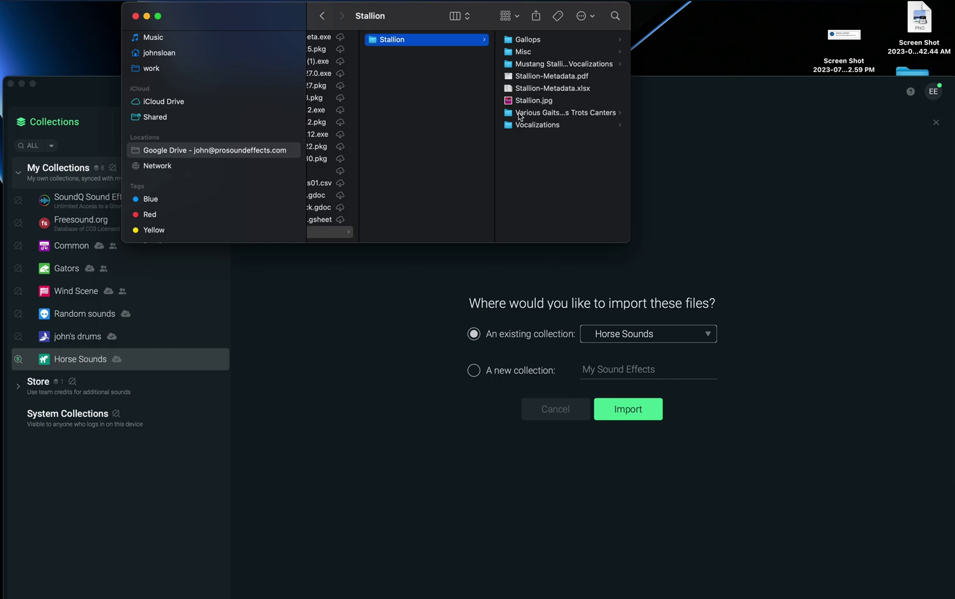
click(630, 416)
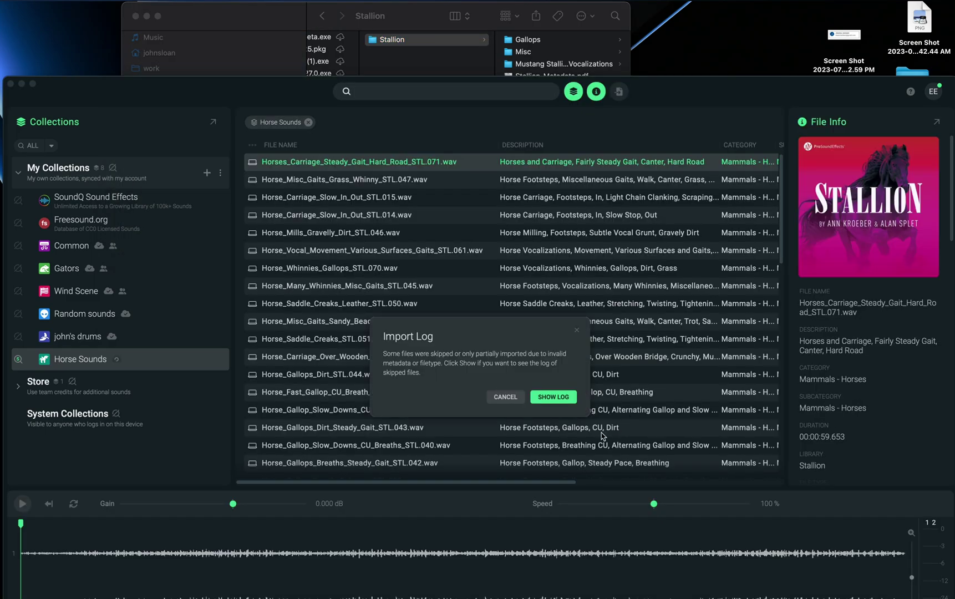
click(505, 397)
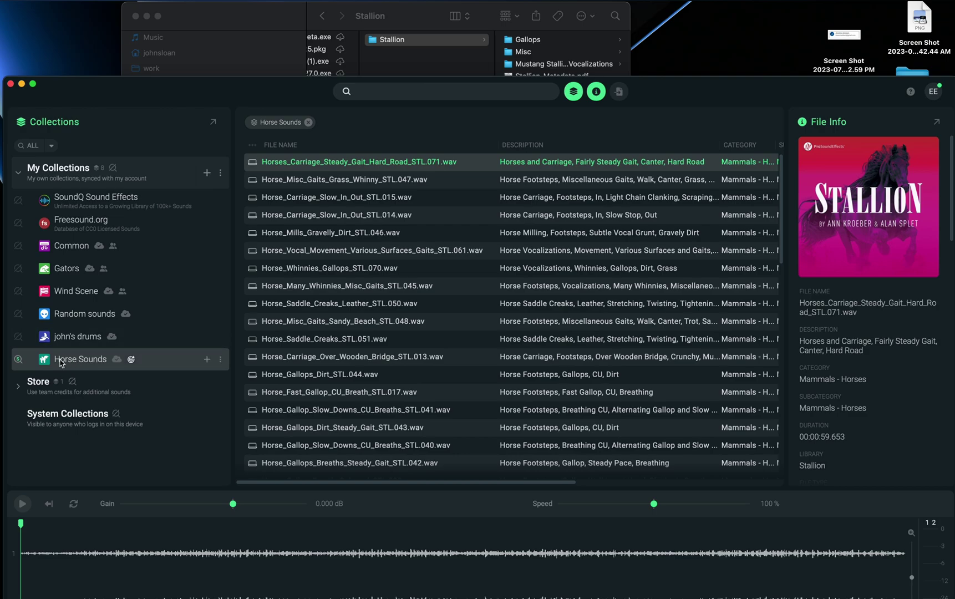
scroll(371, 197, down, 15)
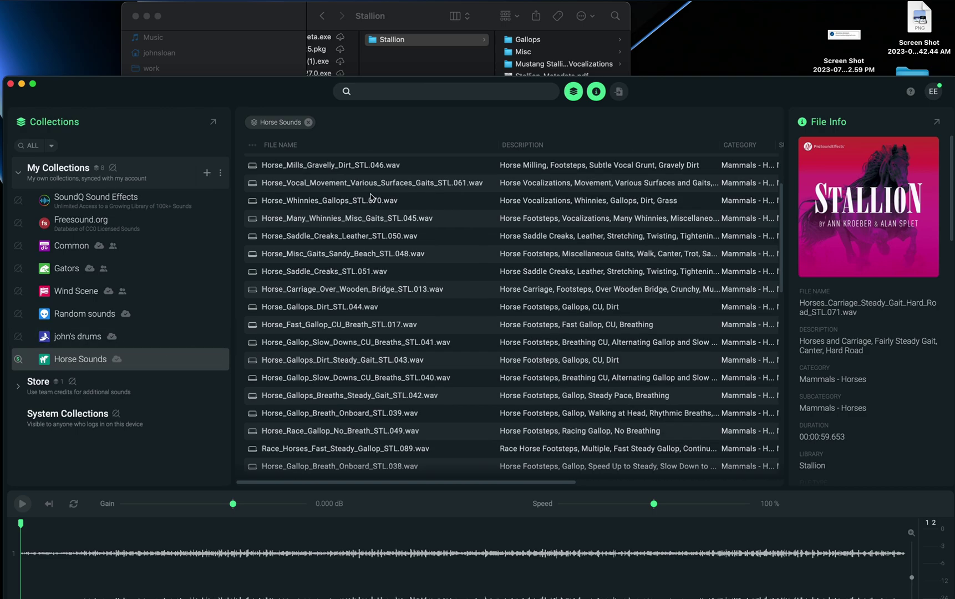
scroll(370, 197, left, 2)
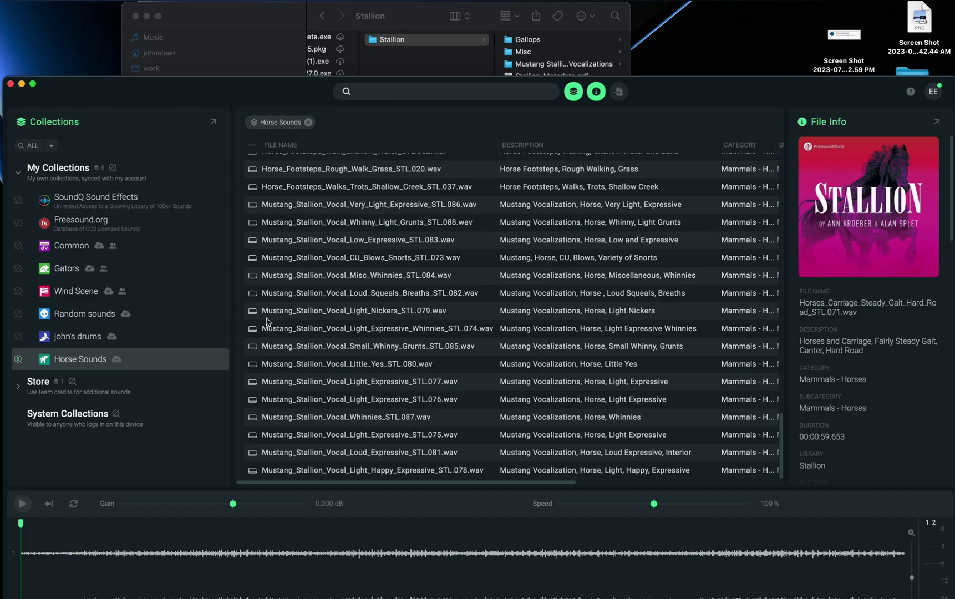
scroll(267, 321, up, 10)
scroll(267, 322, up, 5)
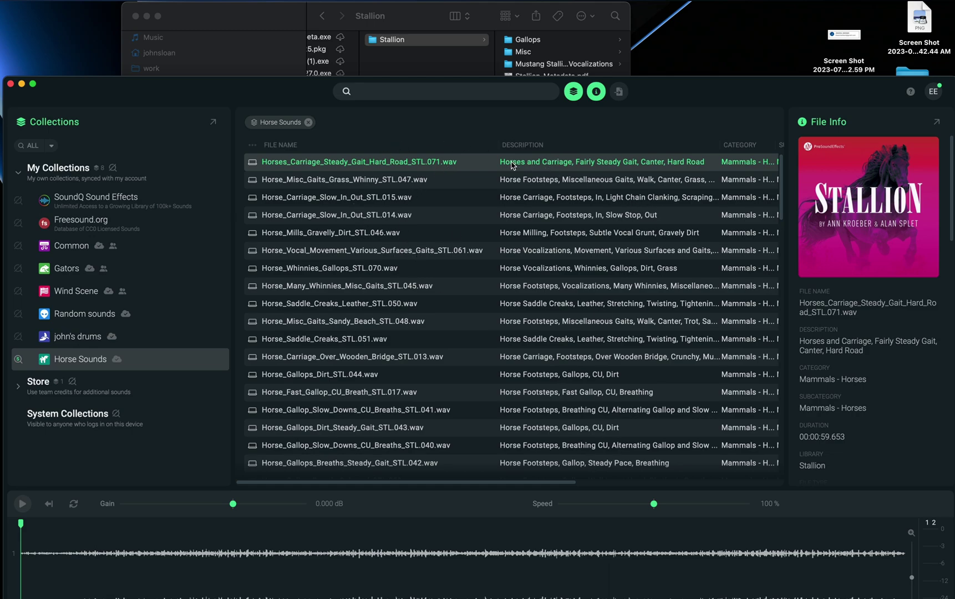
scroll(401, 272, right, 10)
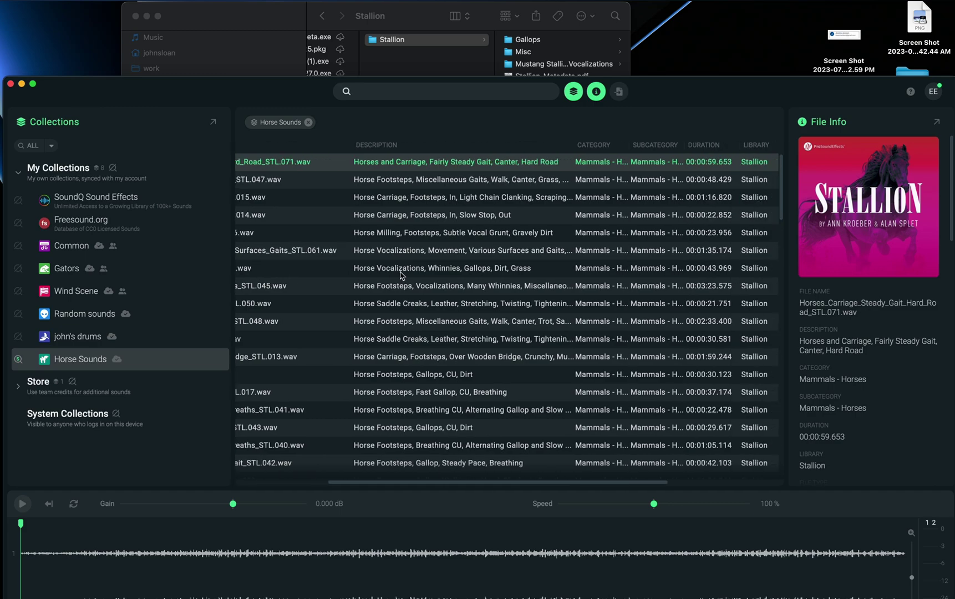
scroll(400, 273, left, 10)
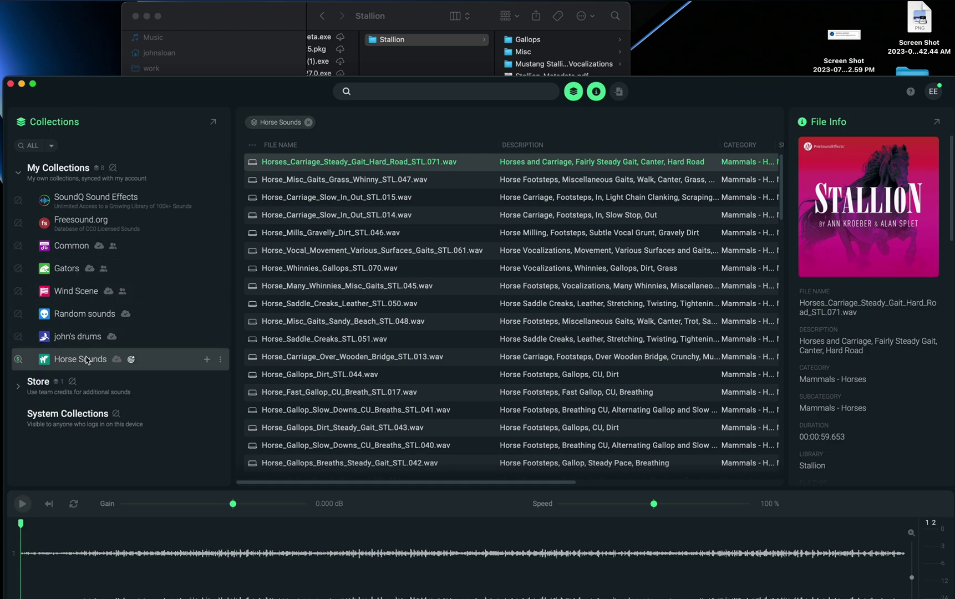
click(425, 17)
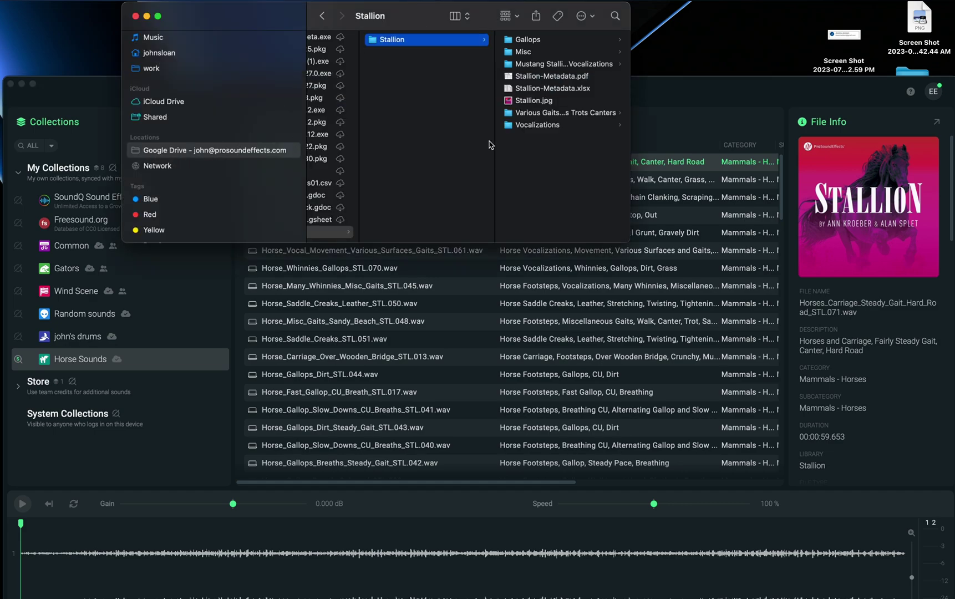
click(705, 95)
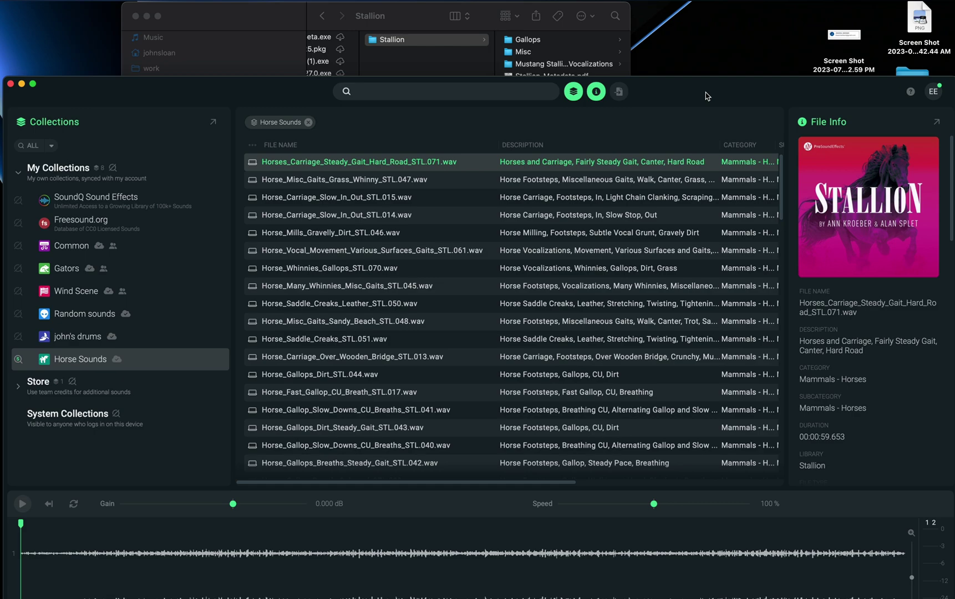
click(425, 18)
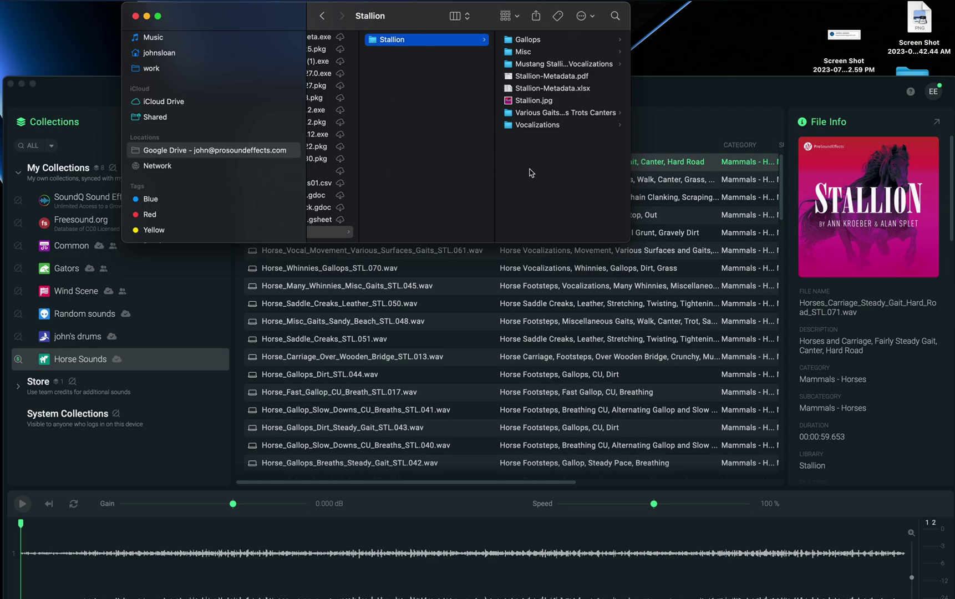
click(714, 87)
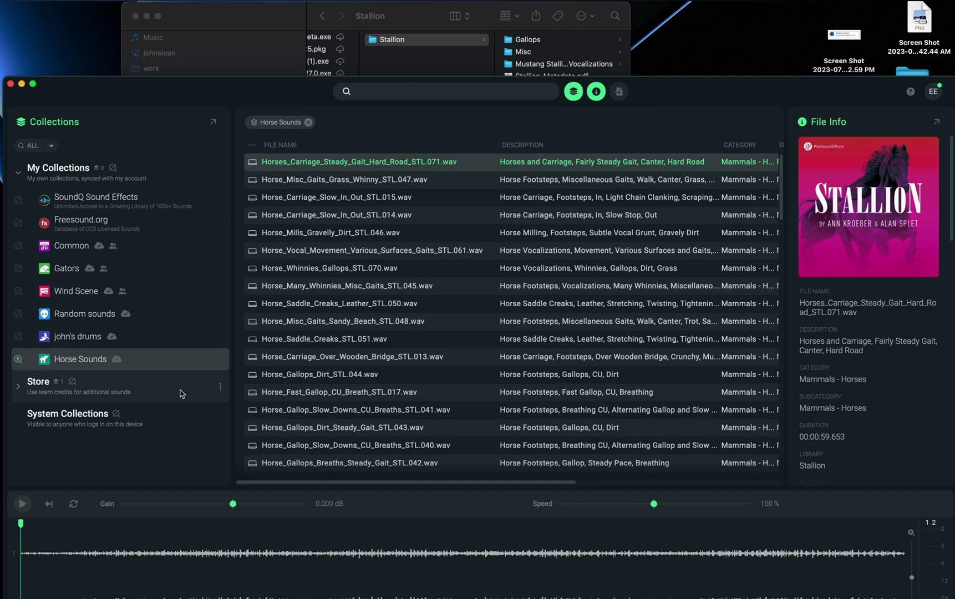
Step: Open sharing for Horse Sounds and invite the second account's e-mail address
click(221, 360)
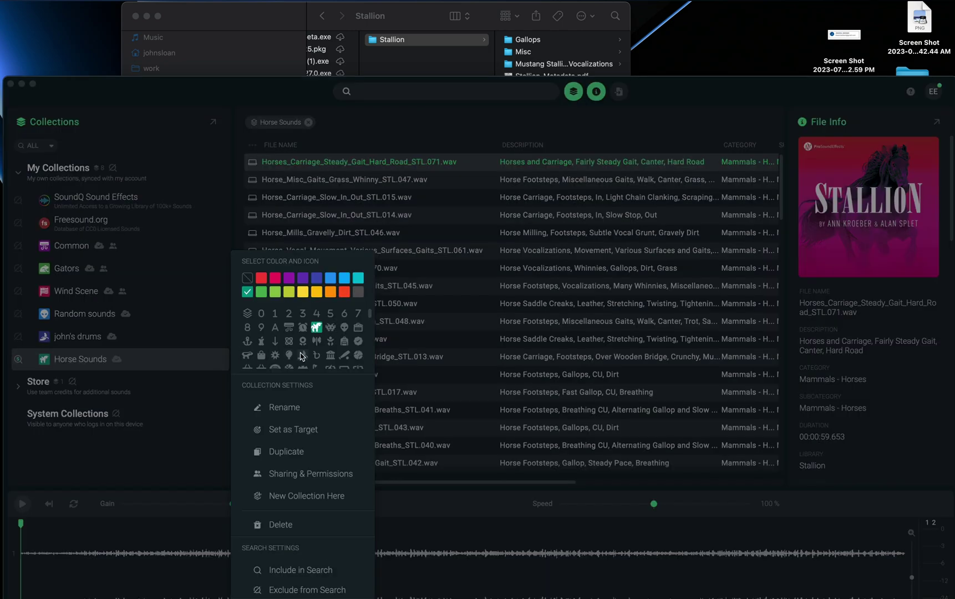
click(291, 474)
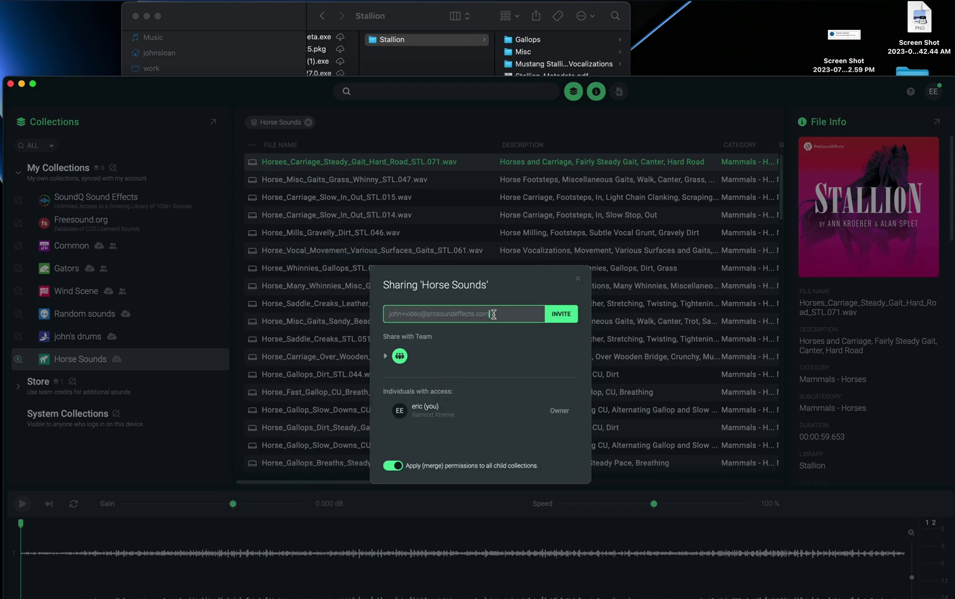
drag(384, 314, 508, 312)
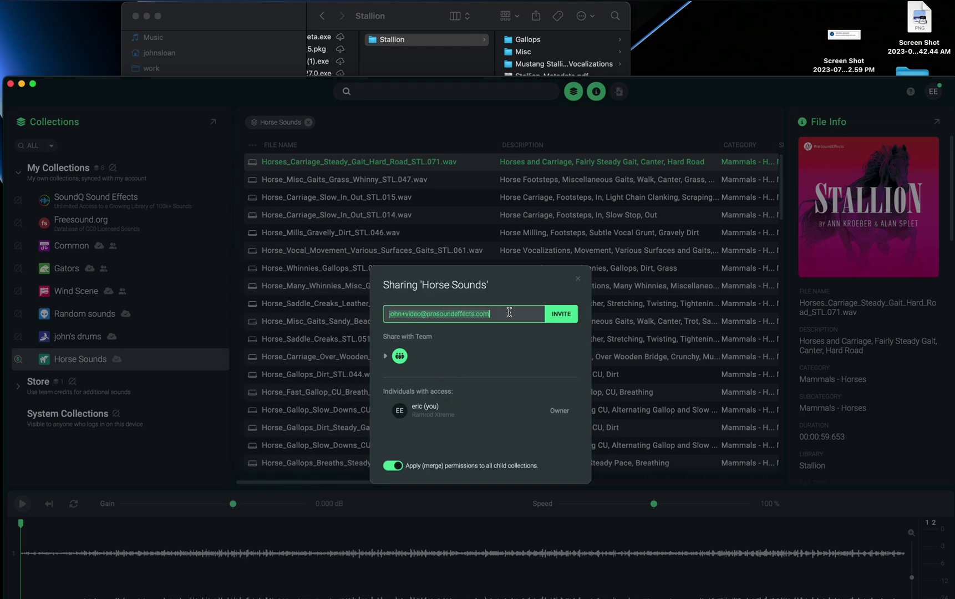
click(509, 312)
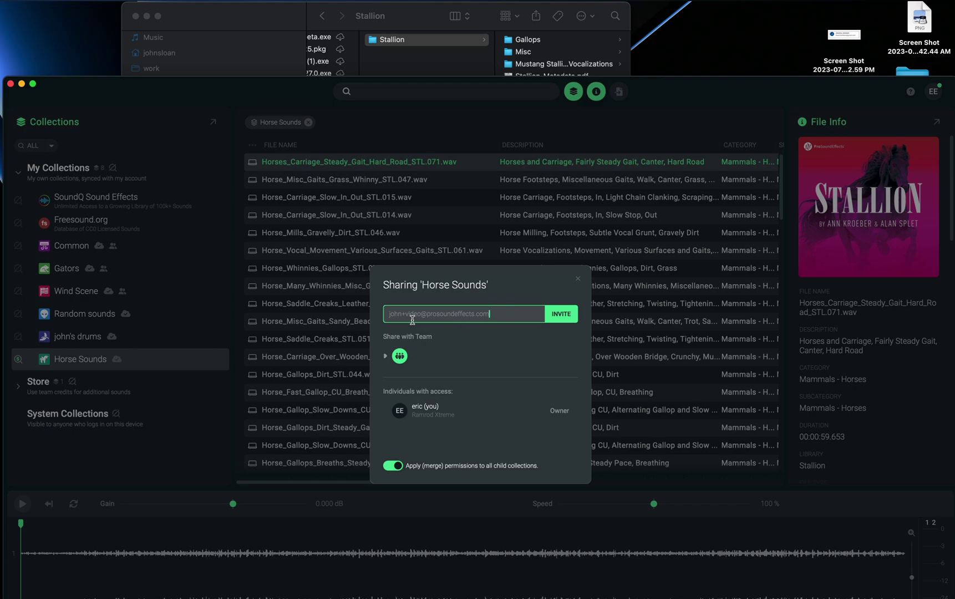
drag(386, 314, 497, 314)
click(496, 314)
click(561, 315)
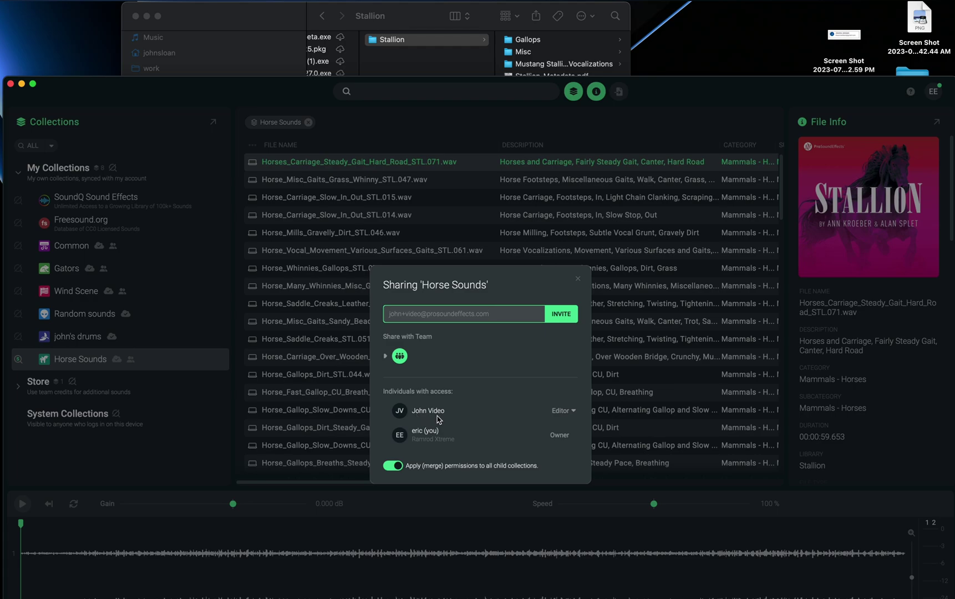
Step: Set the new member's role to Editor, close the sharing settings, and raise the SoundQ window
click(567, 416)
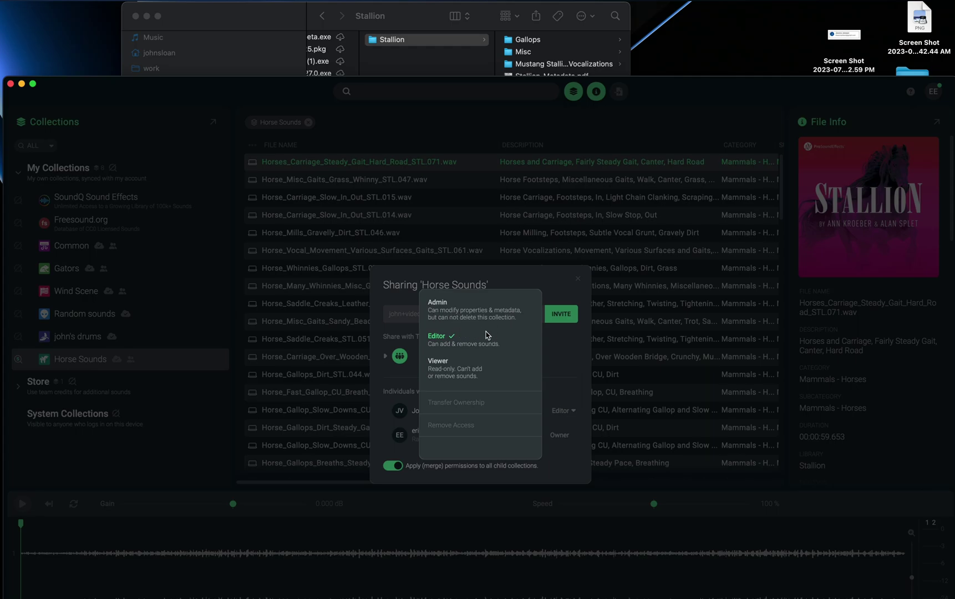
click(558, 367)
click(578, 279)
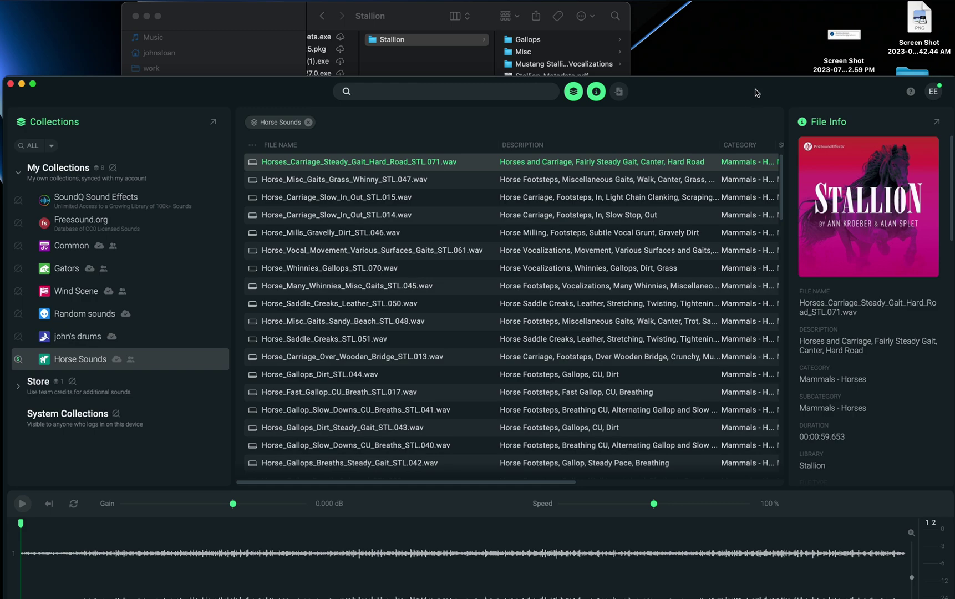
drag(752, 98, 748, 12)
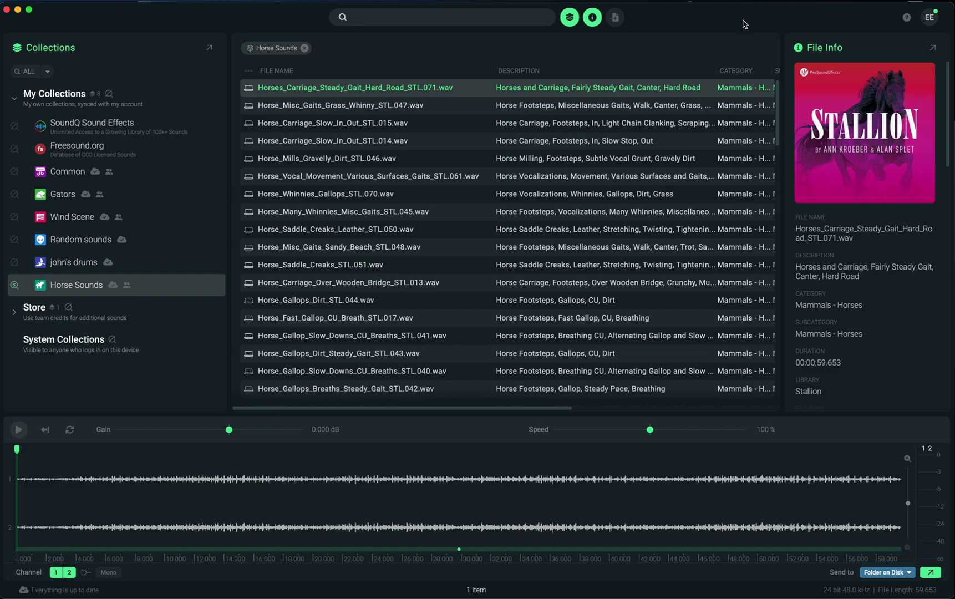
Step: Play the Whinnies Gallops and Saddle Creaks sounds, then focus the second computer's SoundQ window
click(579, 195)
click(559, 231)
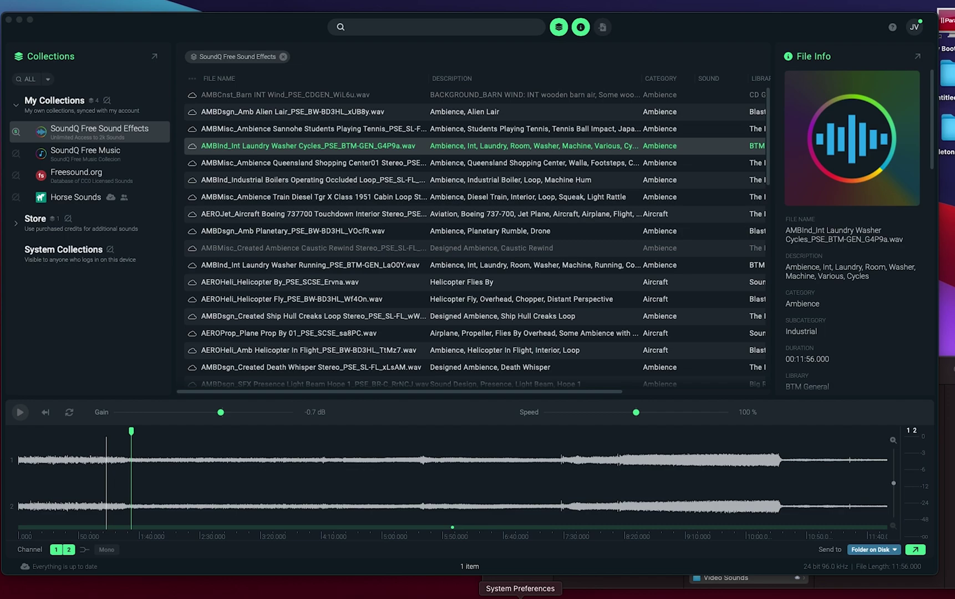
click(454, 535)
Step: Play the laundry washer sound partway through and check the signed-in account details
click(192, 487)
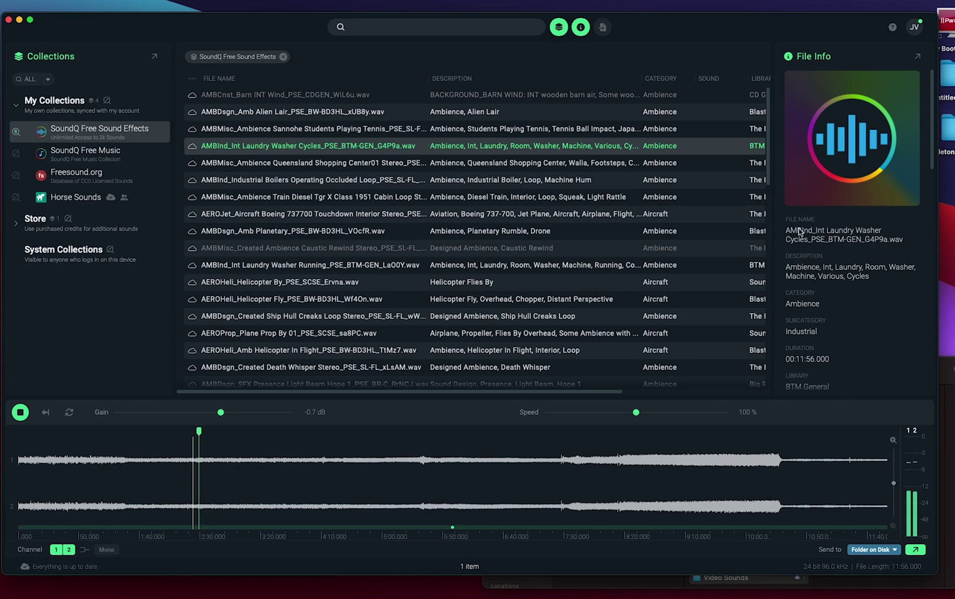
click(914, 27)
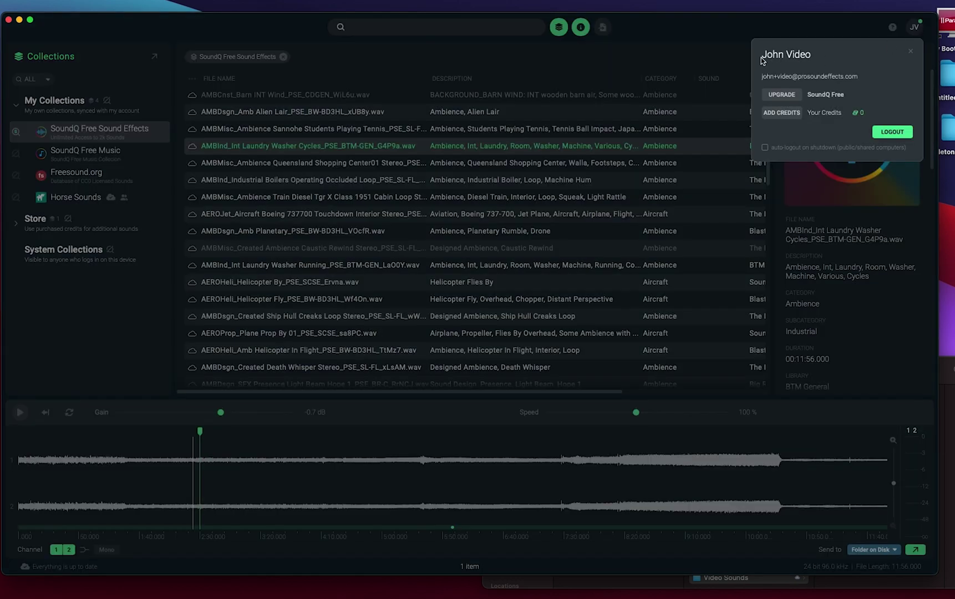
click(915, 27)
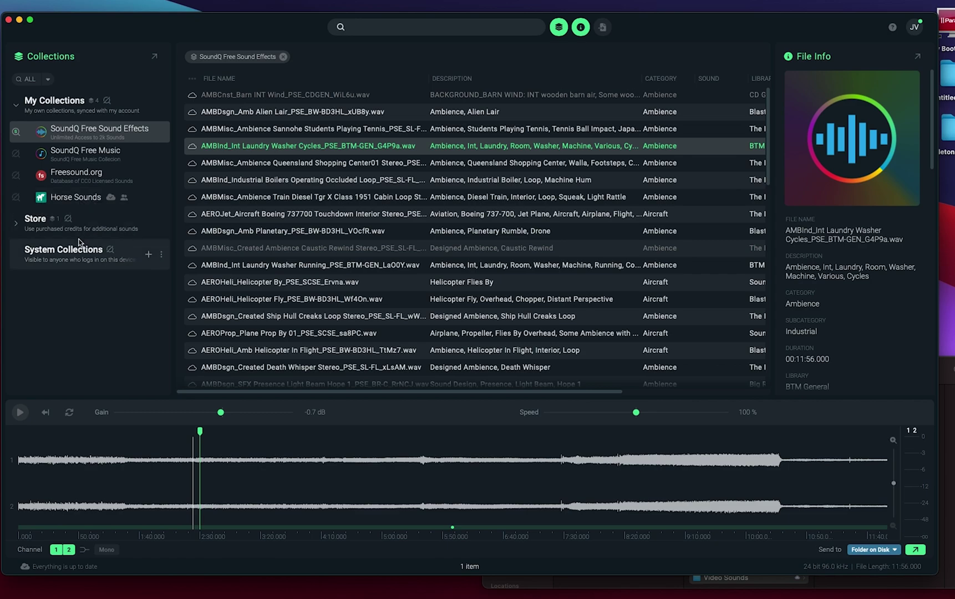
Step: Open the shared Horse Sounds collection and select several Stallion files, including Carriage, Whinnies and Gallop sounds
click(74, 197)
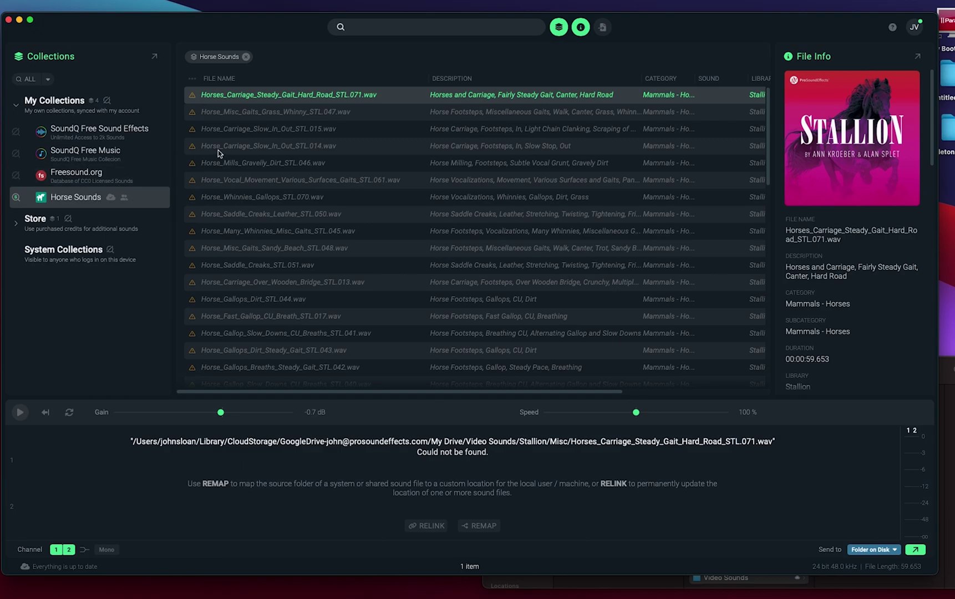
click(306, 152)
click(347, 197)
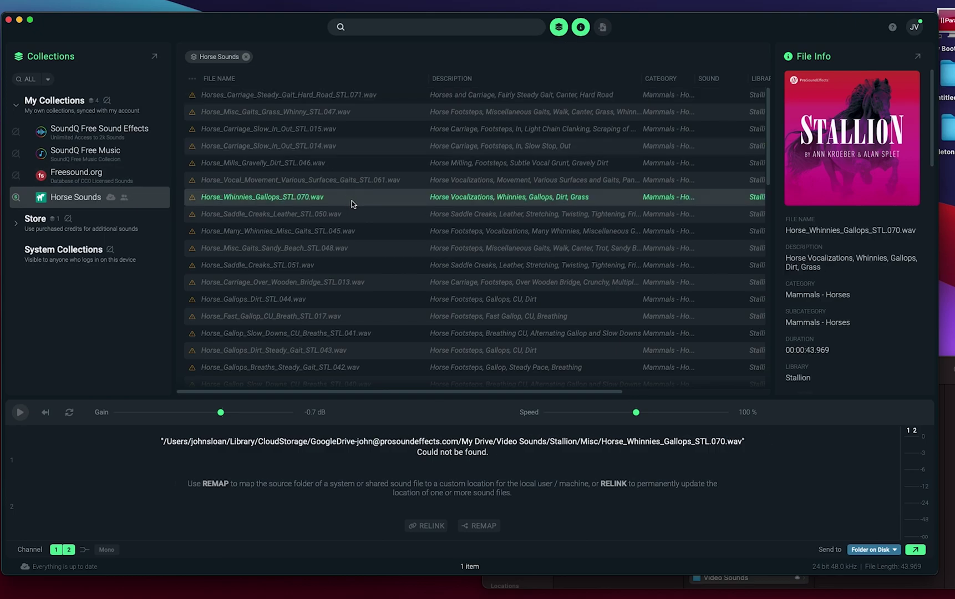
click(347, 337)
click(349, 232)
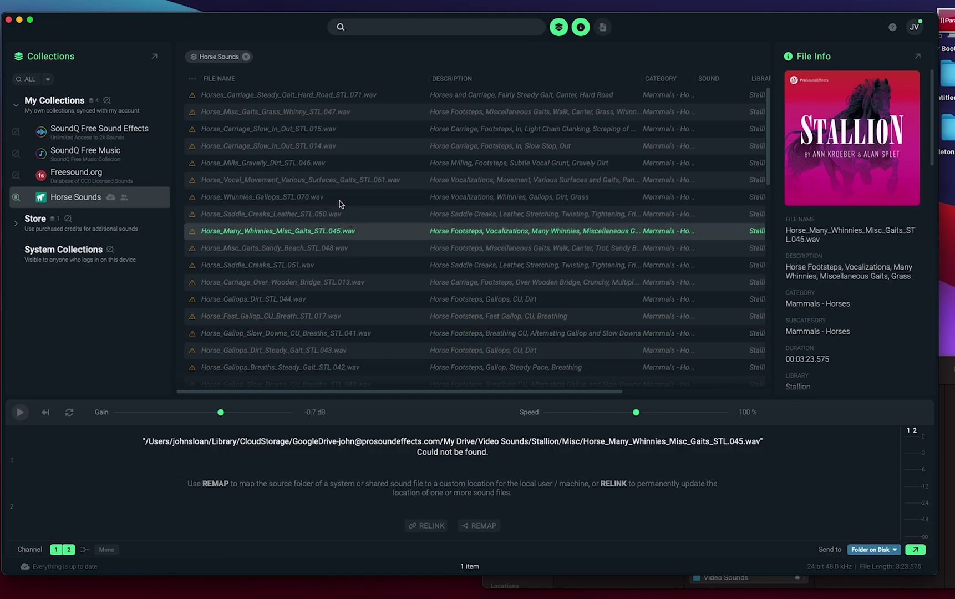
click(312, 98)
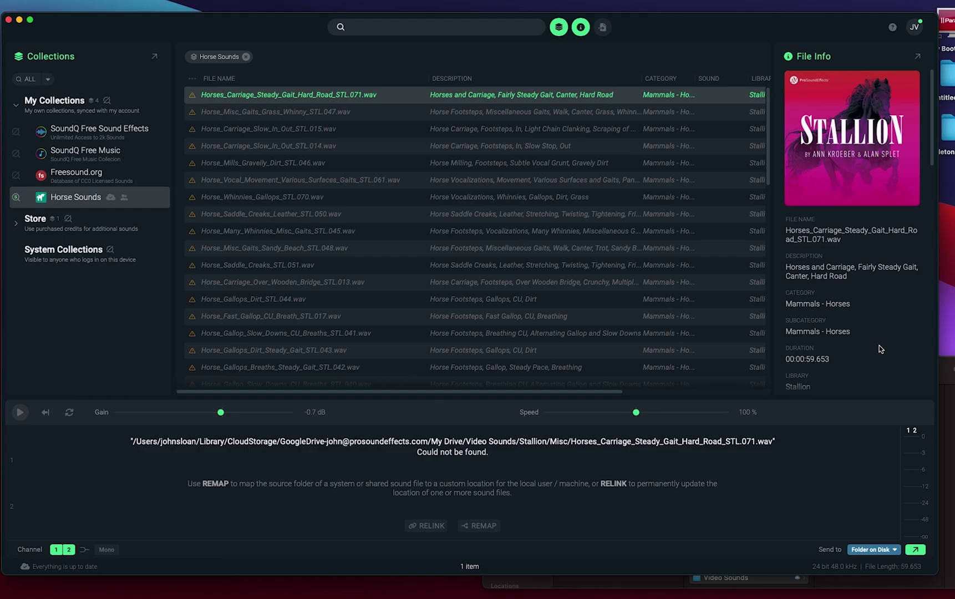
Step: Compare with the Stallion folder in Finder, then inspect the Grass Whinny file's Path in File Info
click(947, 379)
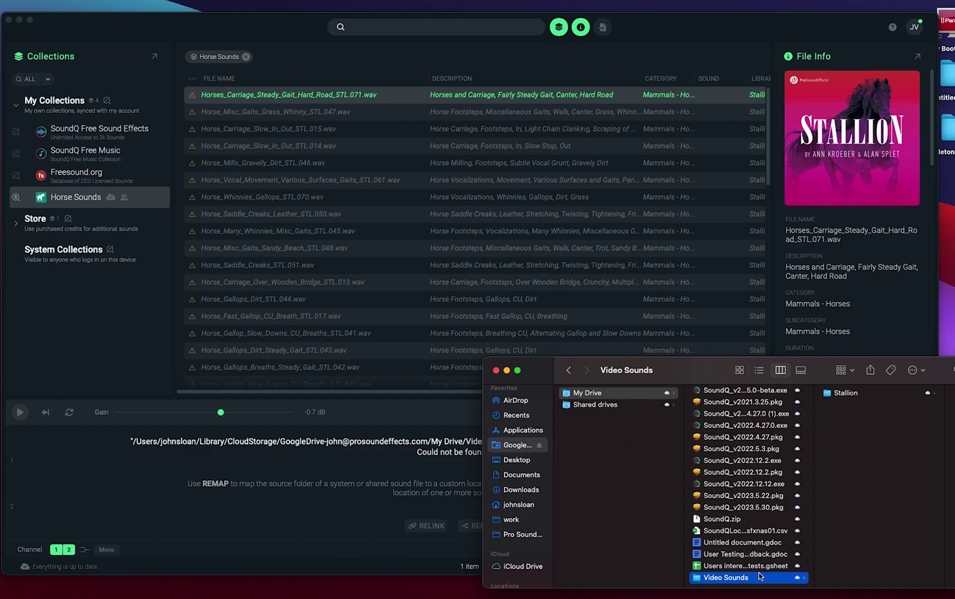
click(845, 394)
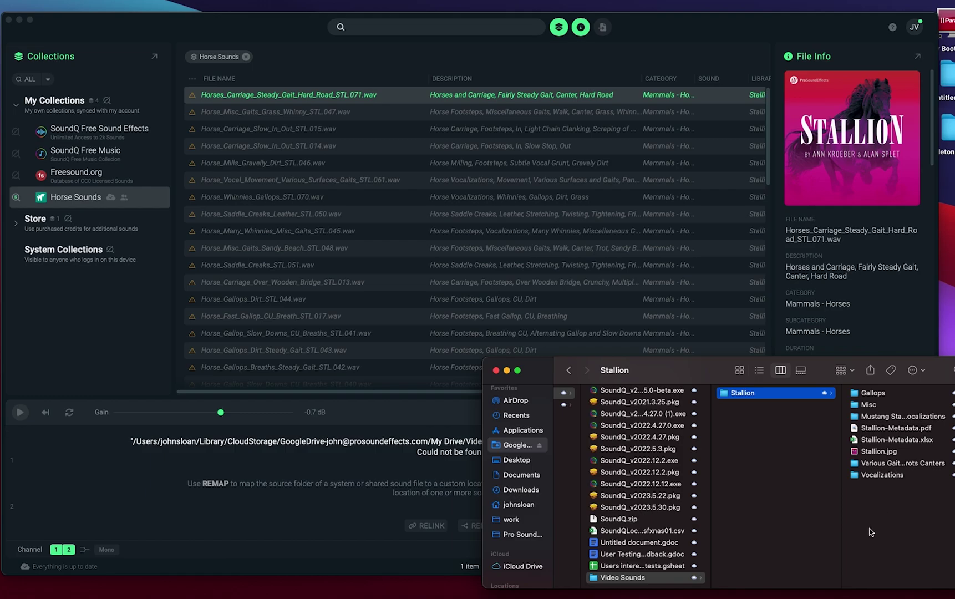
click(797, 35)
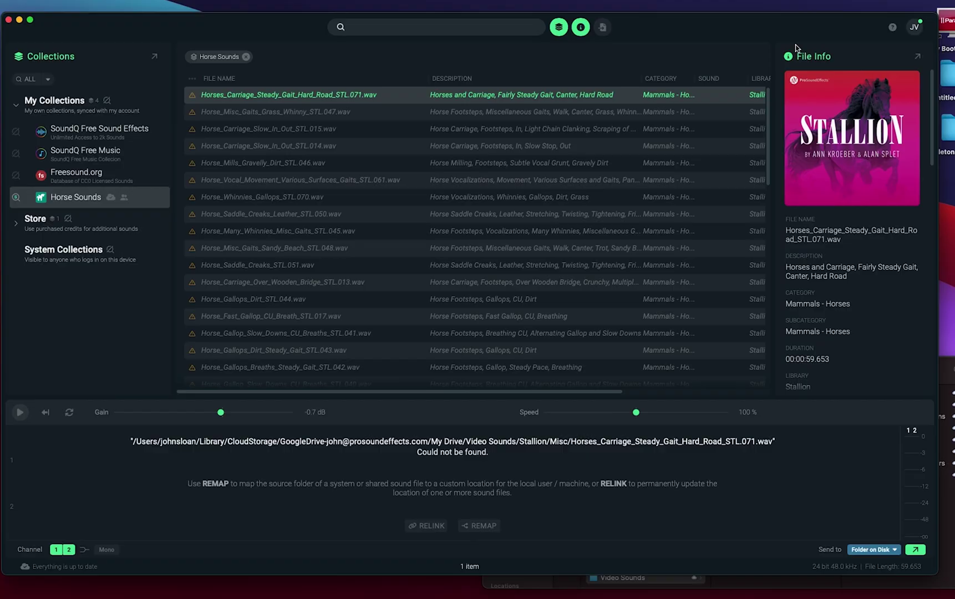
scroll(815, 276, down, 5)
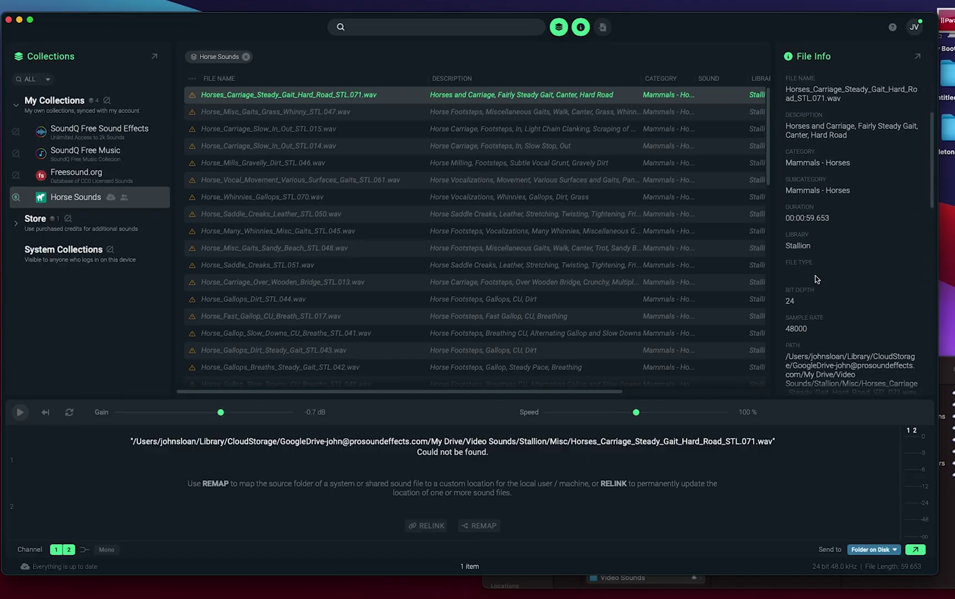
scroll(815, 277, down, 3)
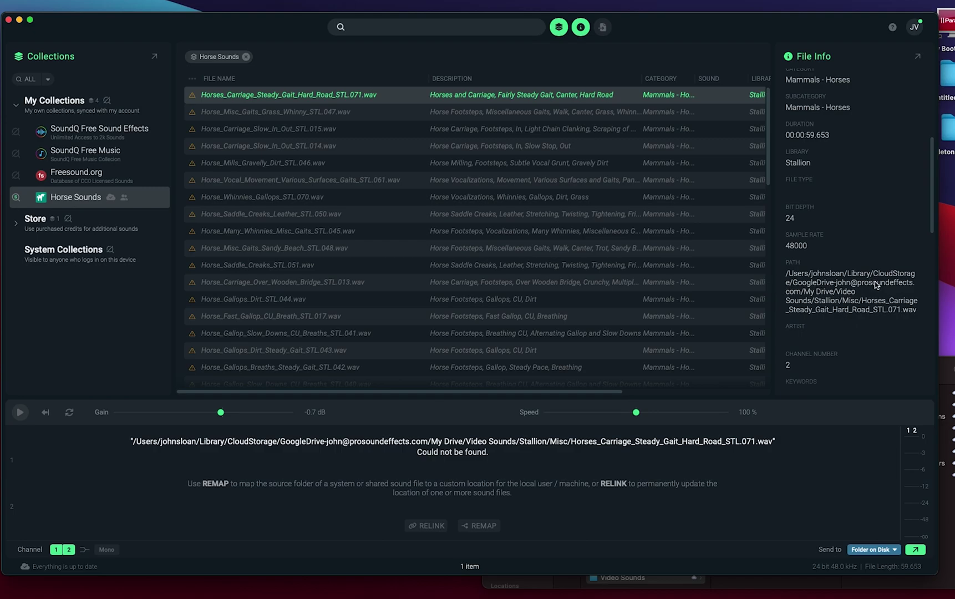
scroll(871, 335, down, 1)
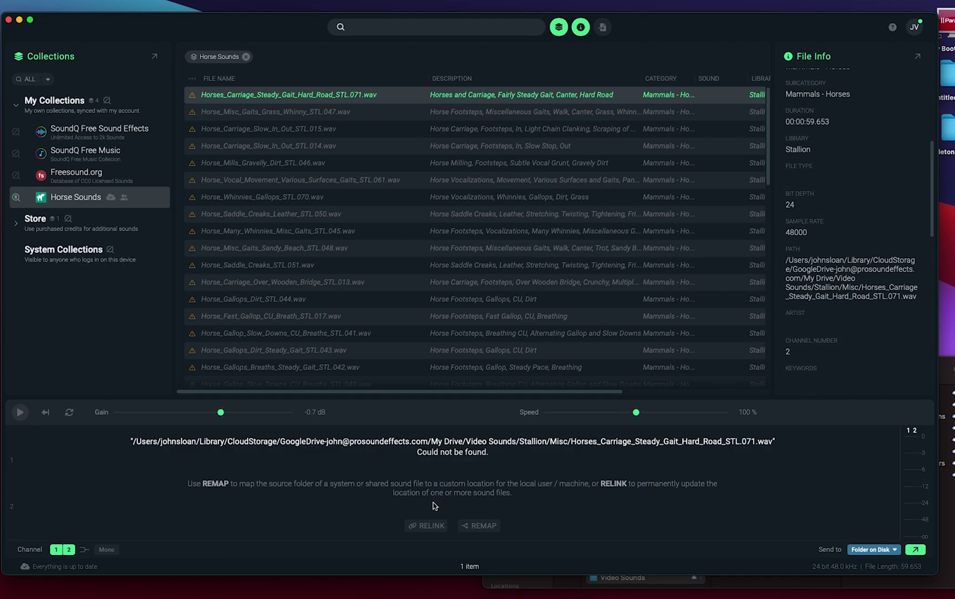
click(295, 113)
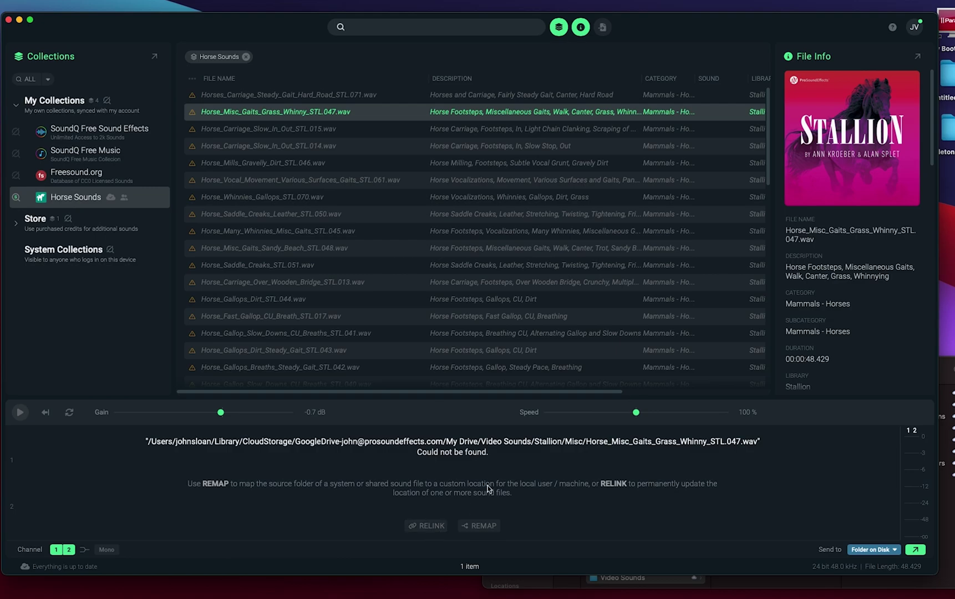
scroll(869, 256, down, 2)
scroll(869, 256, down, 6)
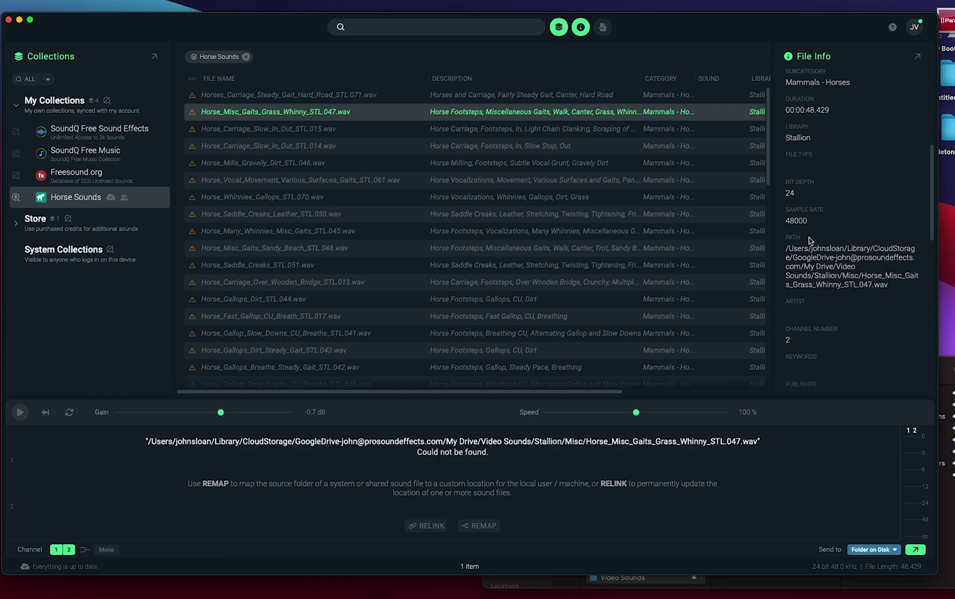
scroll(691, 383, down, 1)
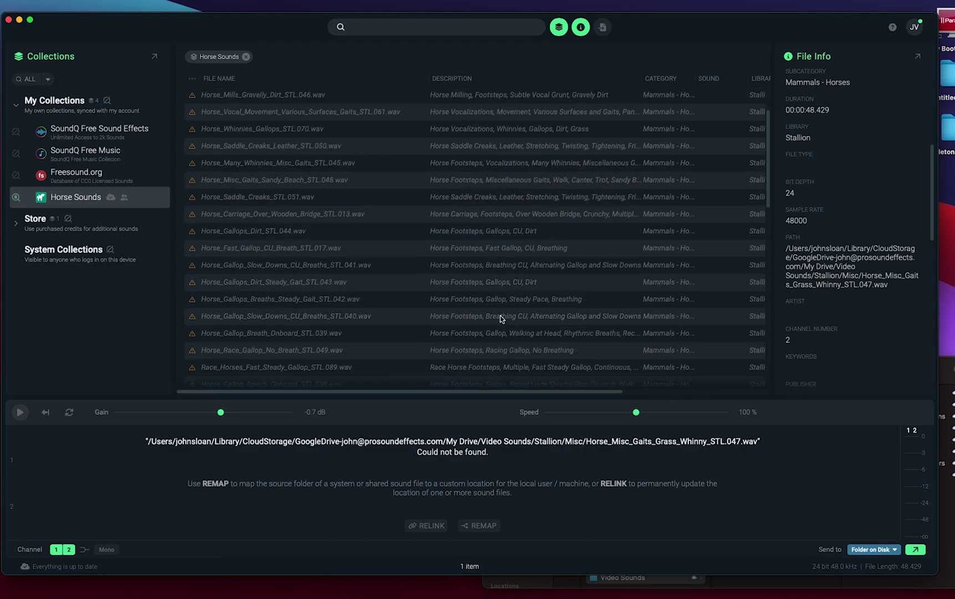
scroll(500, 318, up, 1)
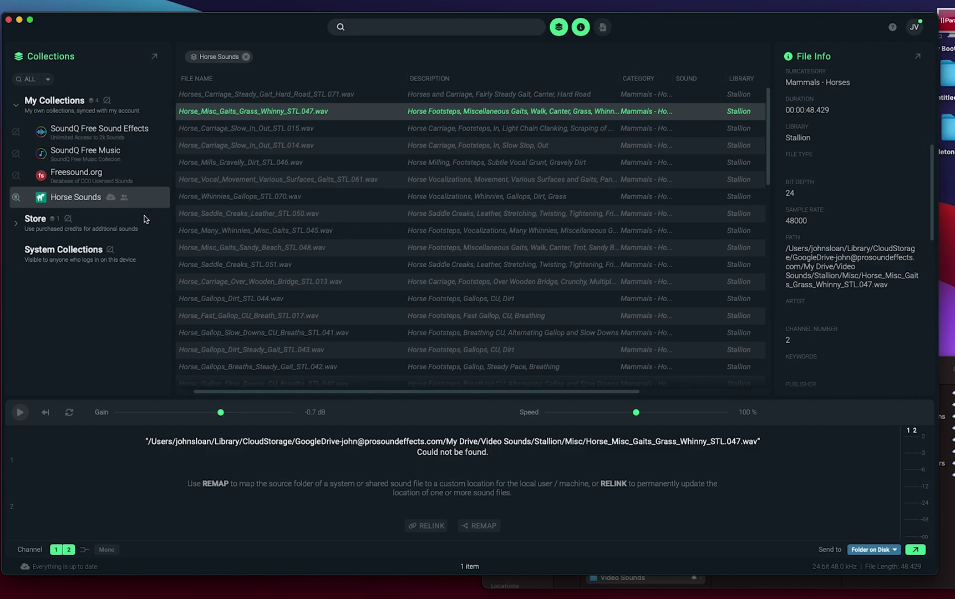
scroll(256, 215, down, 3)
scroll(211, 215, up, 2)
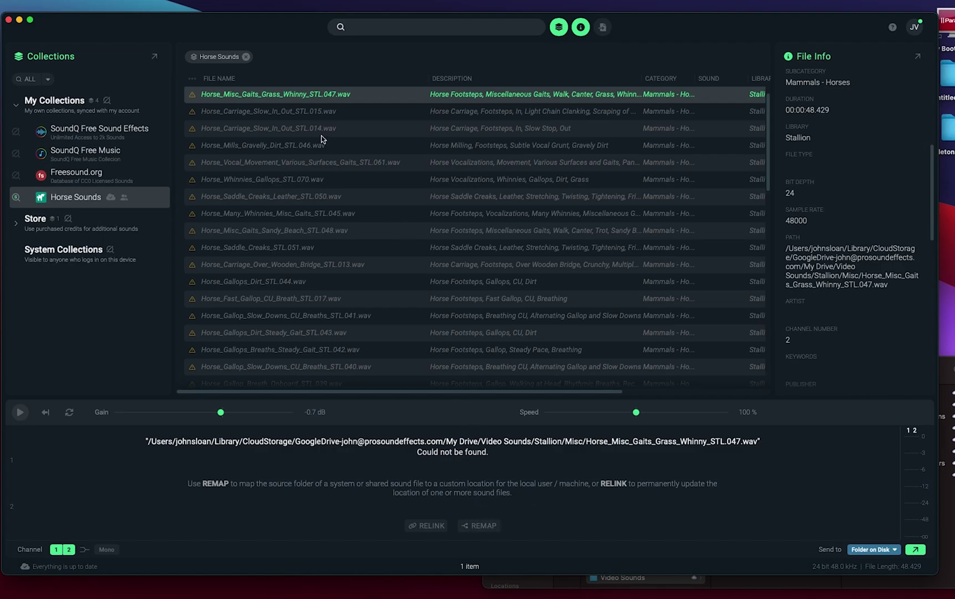
scroll(284, 96, up, 1)
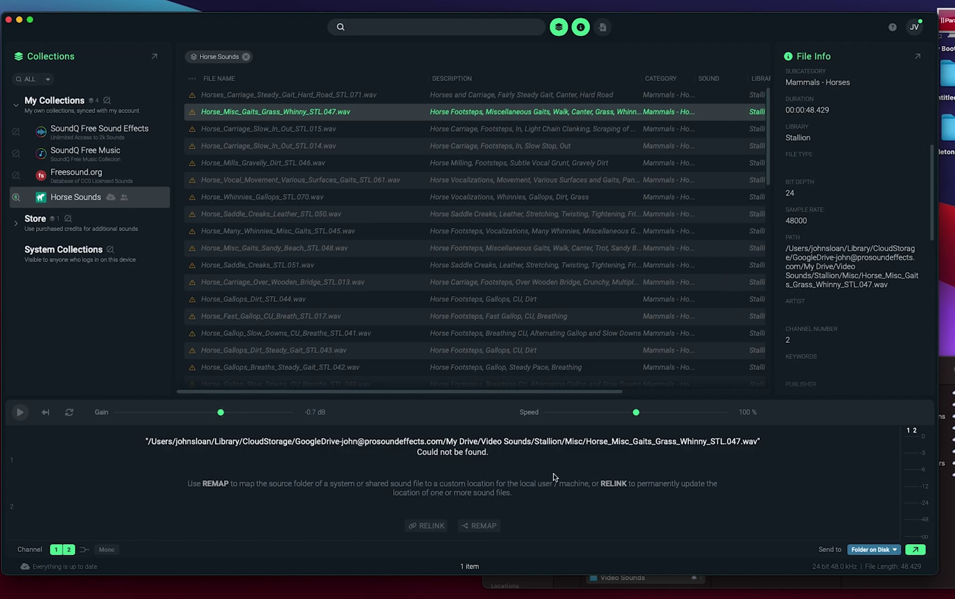
key(Up)
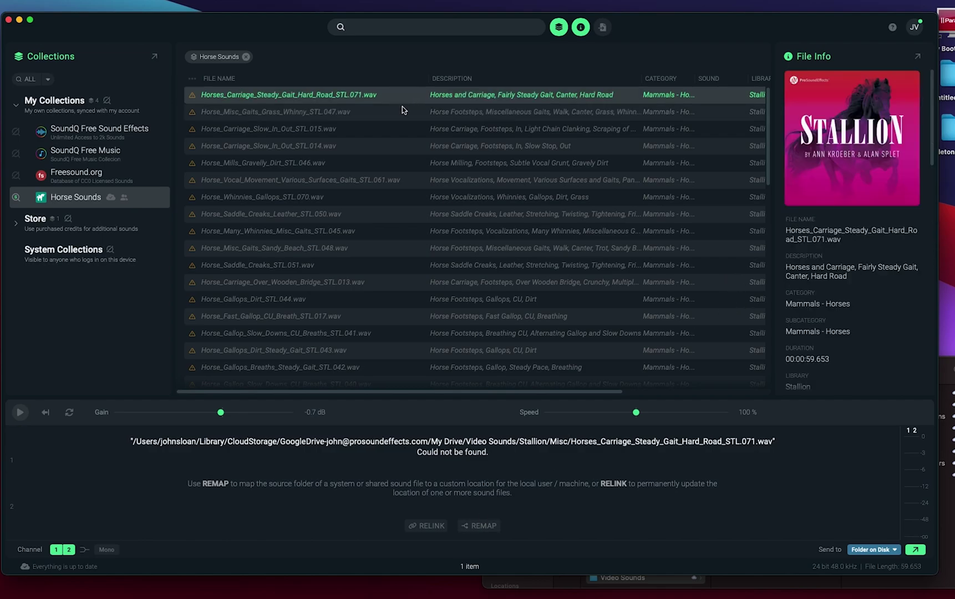
Step: Open the remapper and delete 'Misc/' so the current path ends at Stallion
click(479, 528)
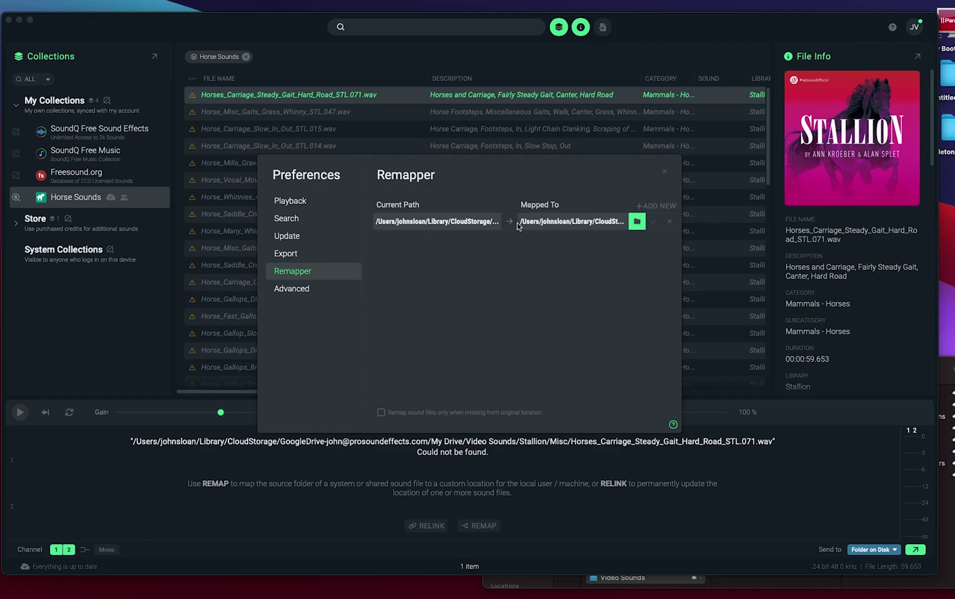
click(411, 225)
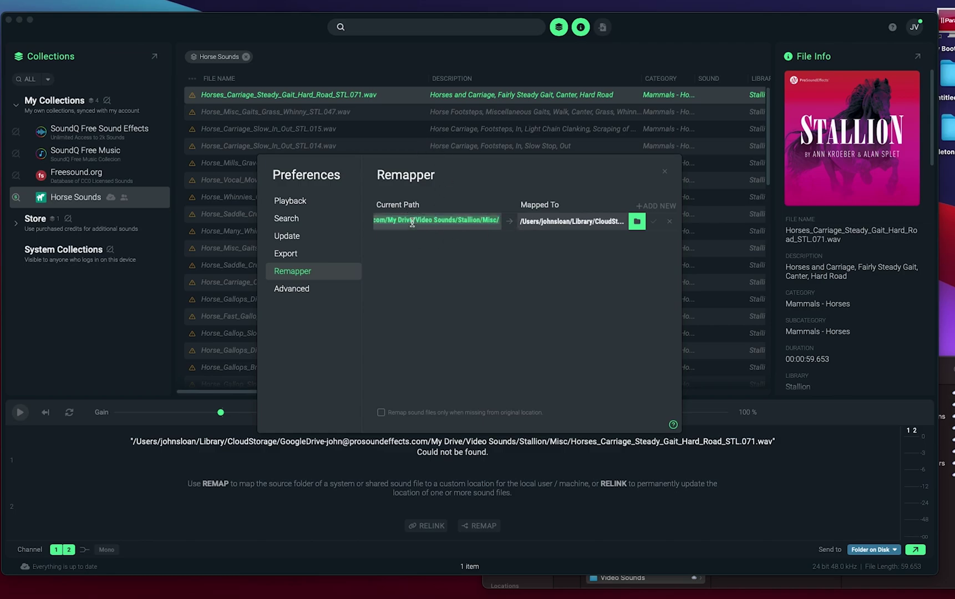
drag(437, 220, 499, 220)
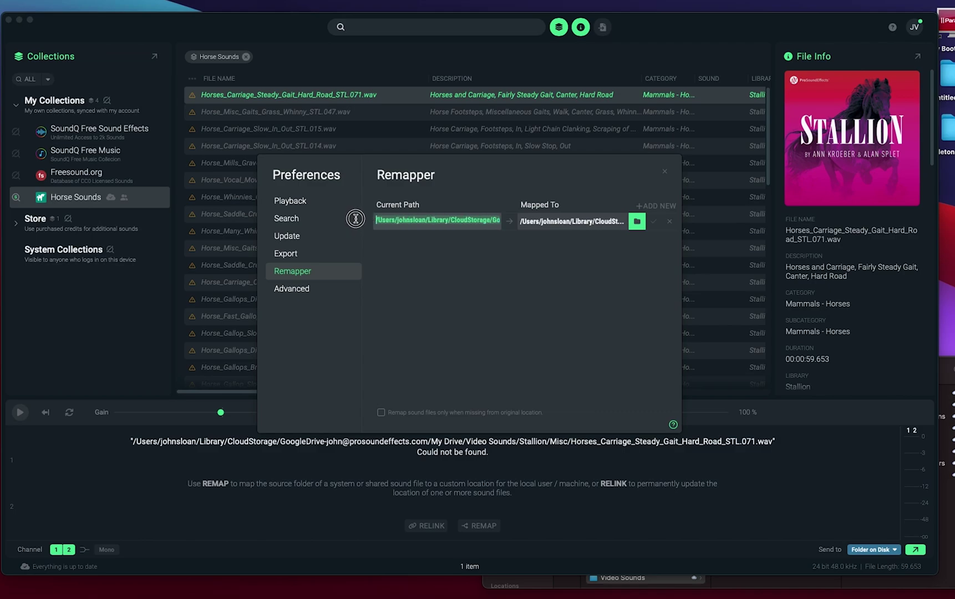
click(507, 223)
click(508, 223)
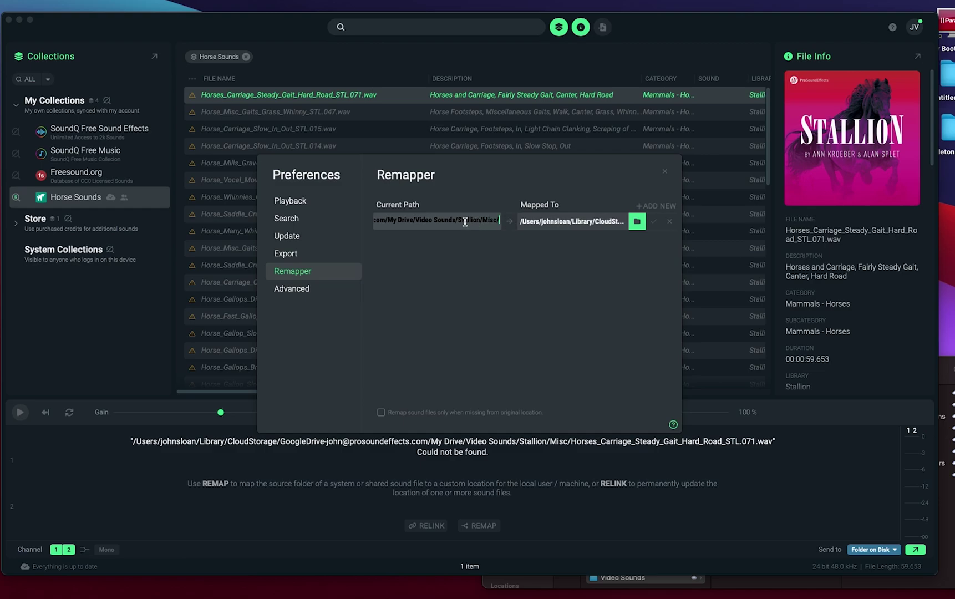
key(BackSpace)
key(BackSpace)
key(BackSpace)
key(BackSpace)
key(BackSpace)
drag(489, 220, 511, 220)
click(468, 220)
Step: Bring up the folder chooser for the Mapped To location and move it aside
triple_click(567, 224)
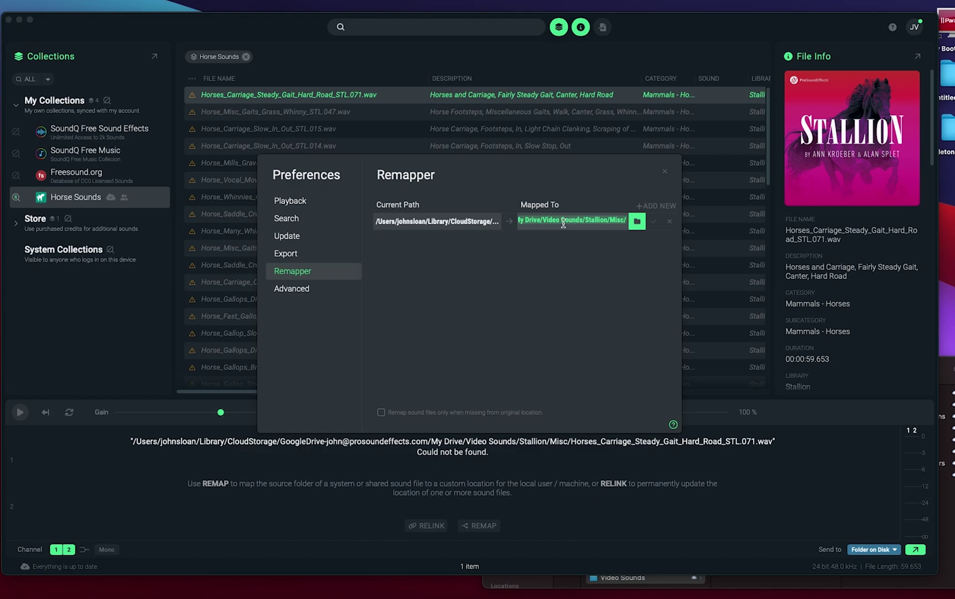
click(594, 228)
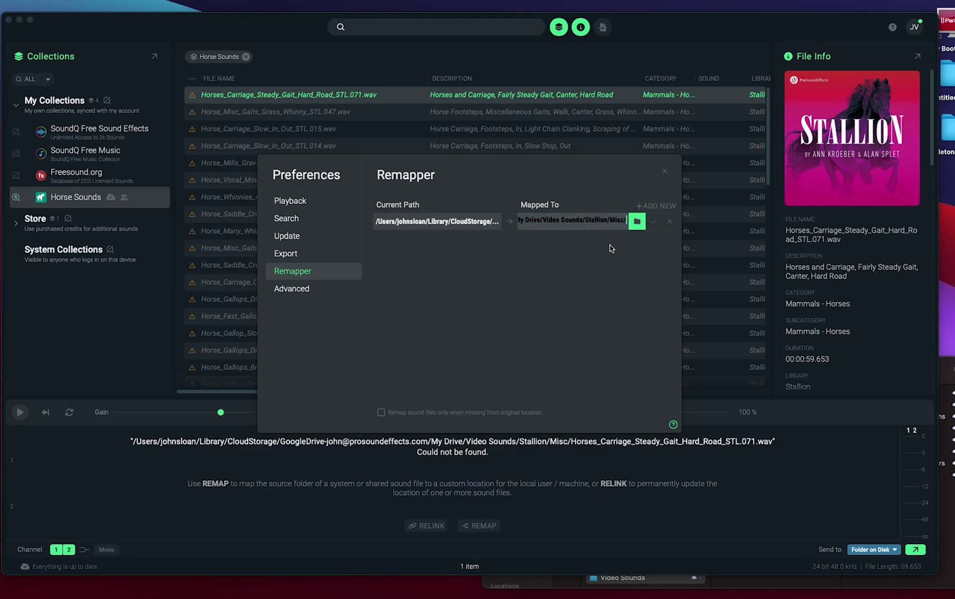
click(637, 222)
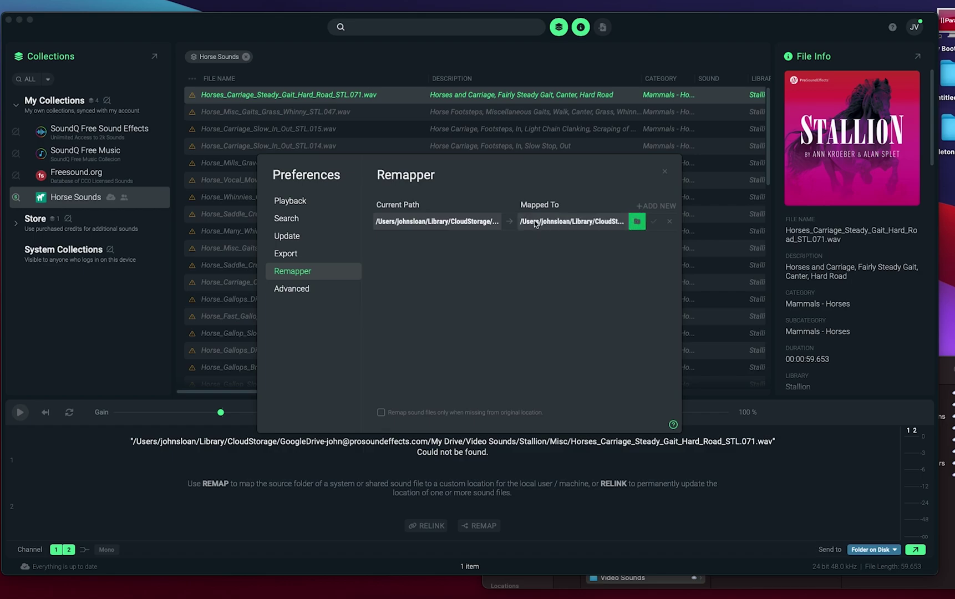
drag(588, 97, 463, 123)
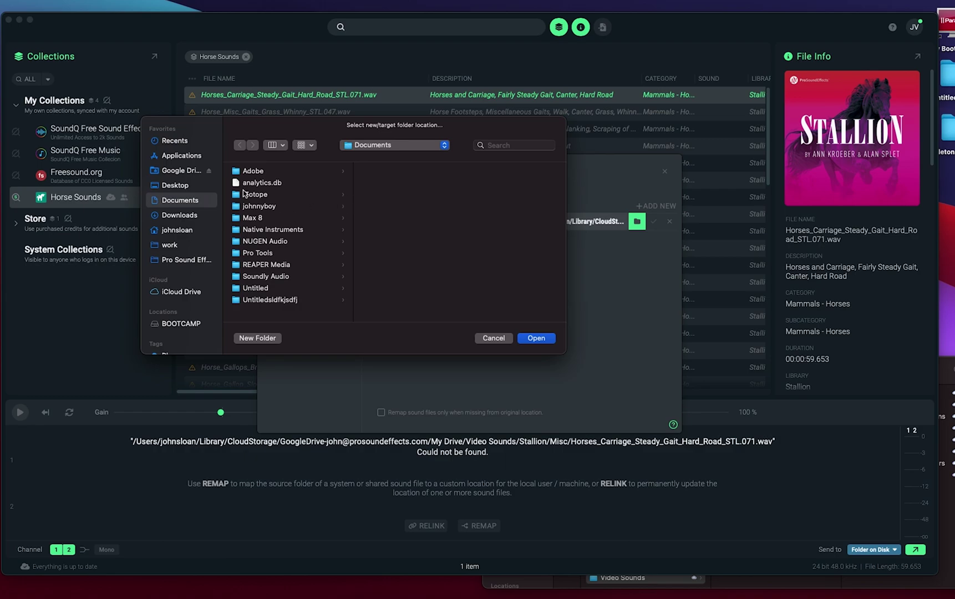
Step: Choose Google Drive > My Drive > Video Sounds > Stallion as the target and save the mapping
click(179, 172)
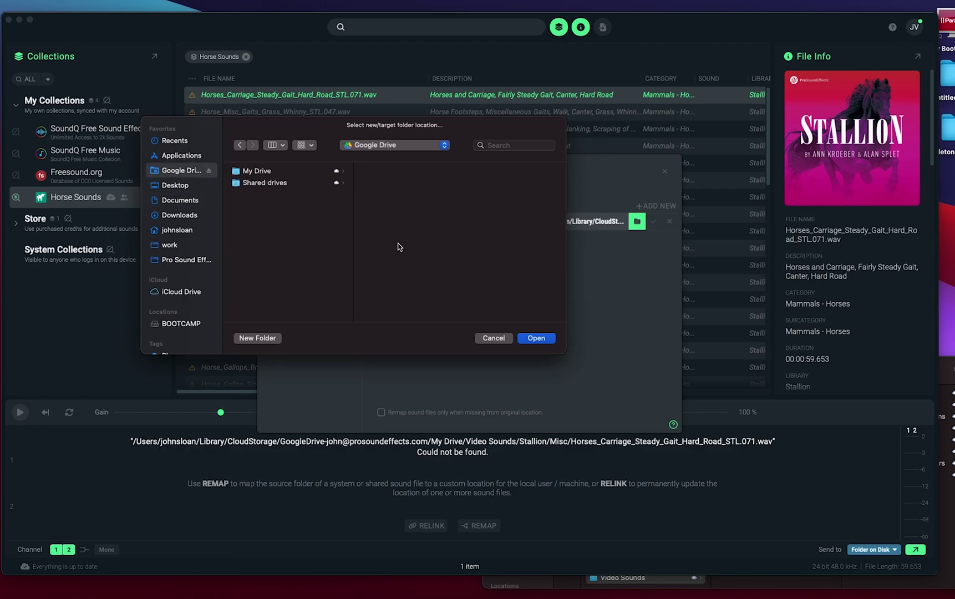
click(275, 172)
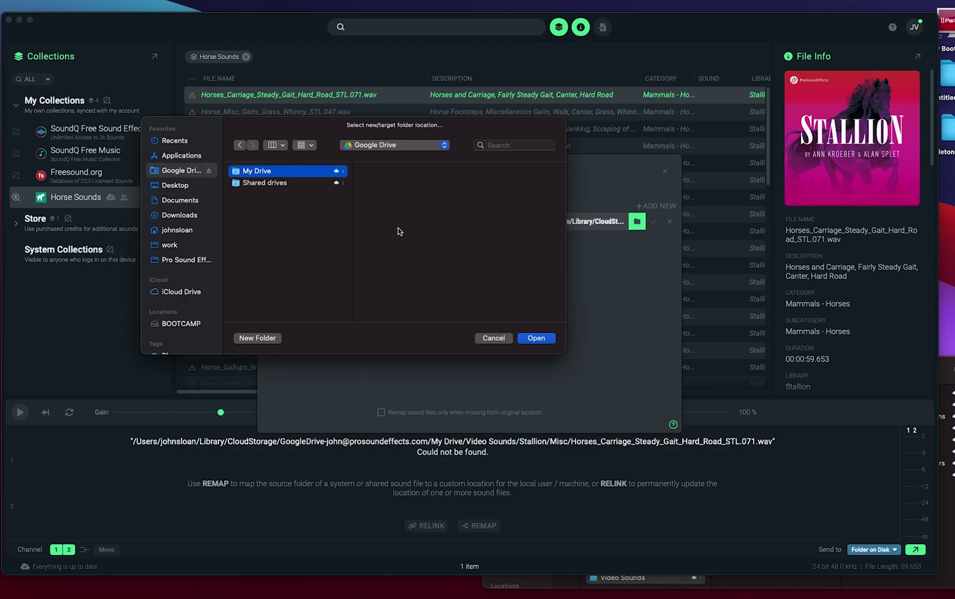
scroll(415, 277, down, 10)
click(397, 311)
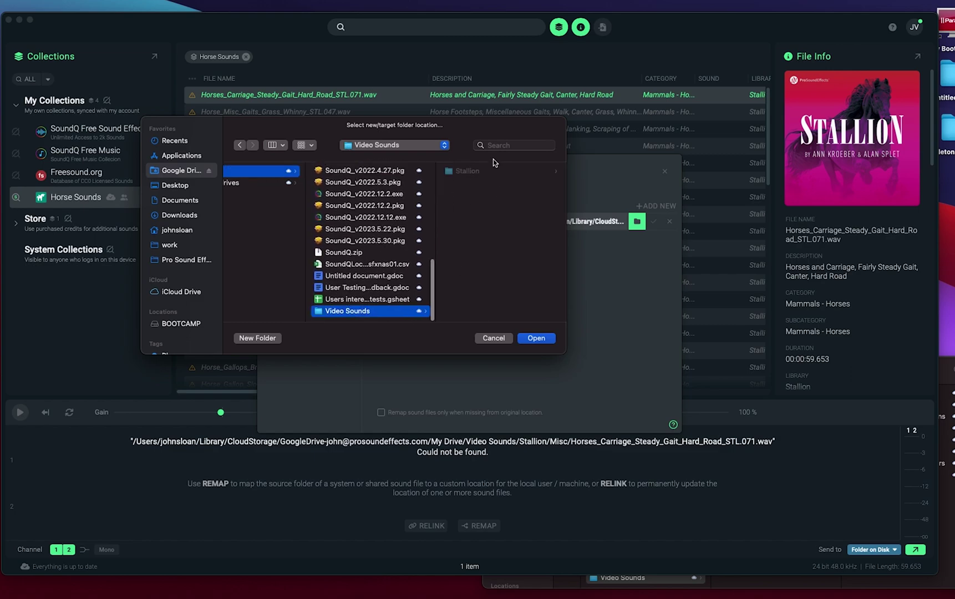
click(464, 170)
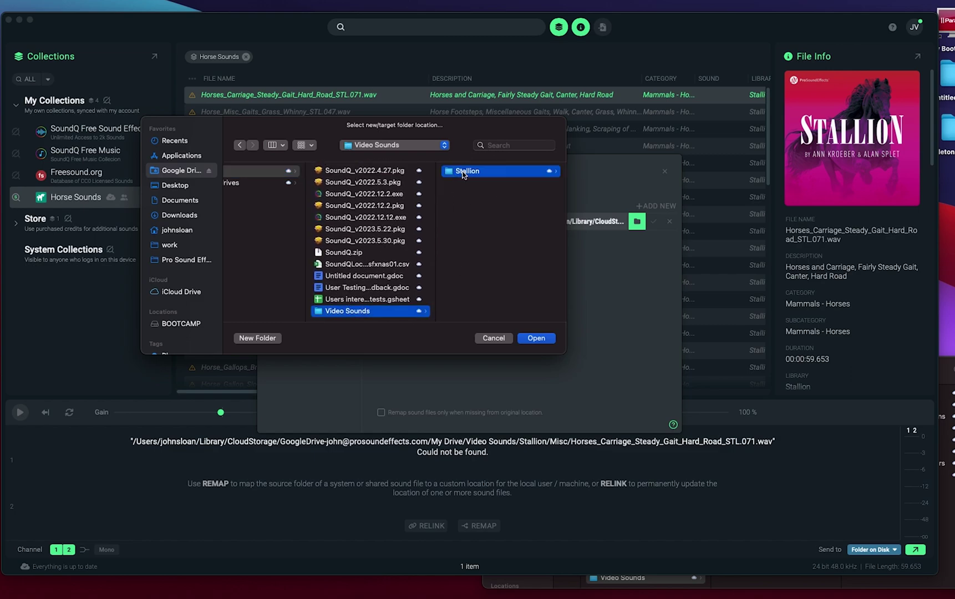
click(537, 338)
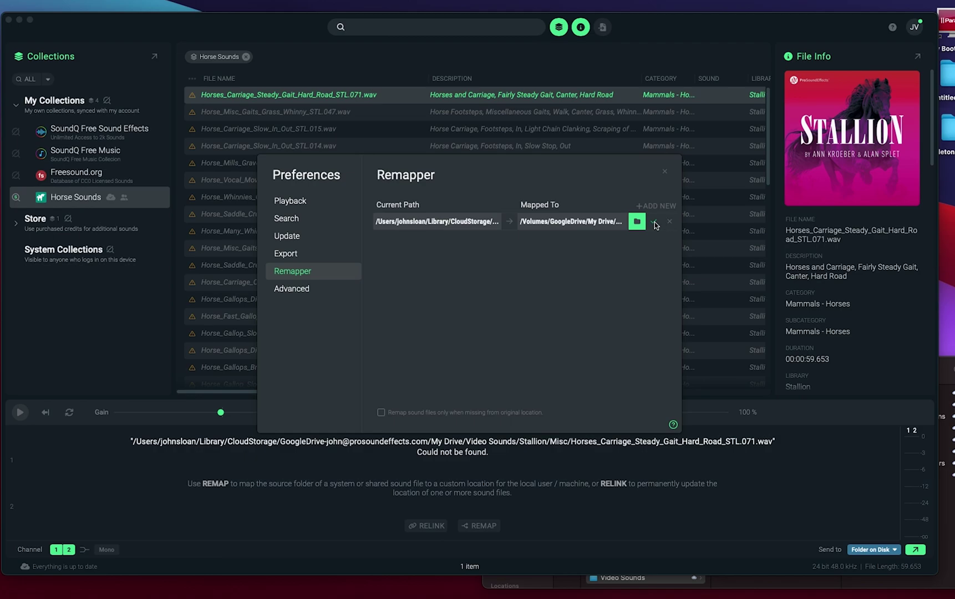
click(654, 223)
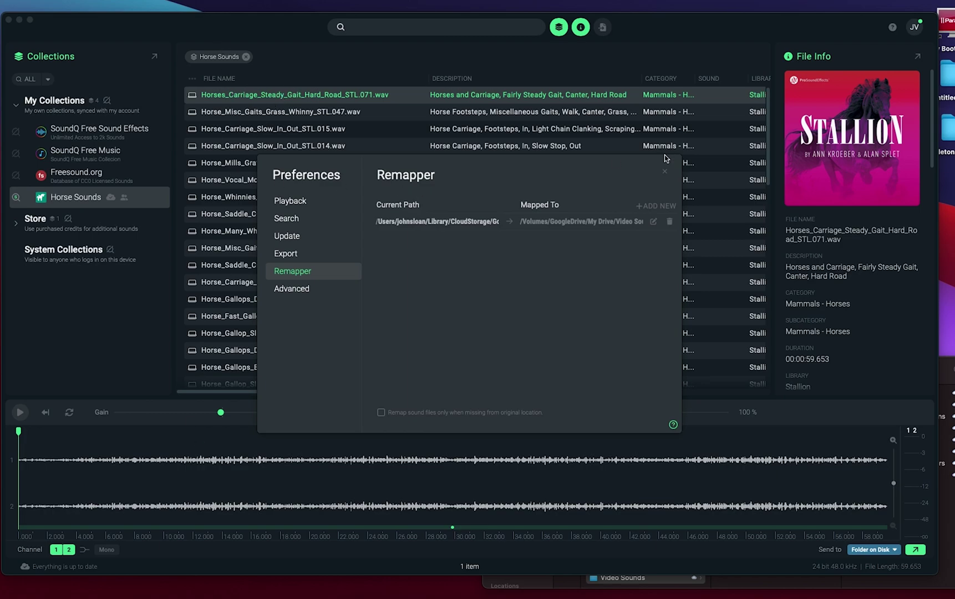
Step: Close Preferences and play Horse_Carriage_Slow_In_Out_STL.015, skipping ahead, then Horse_Mills_Gravelly_Dirt_STL.046
click(663, 174)
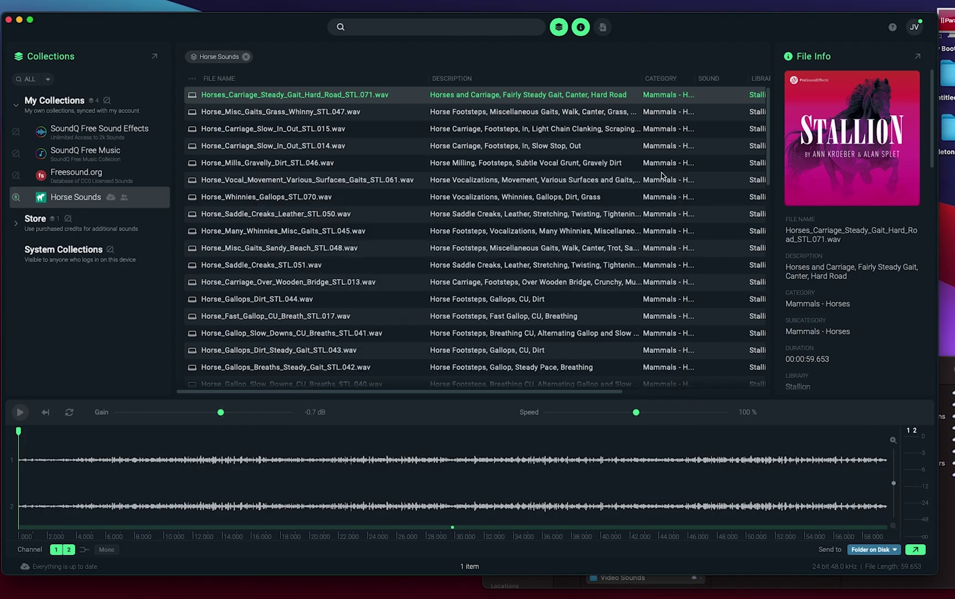
click(345, 134)
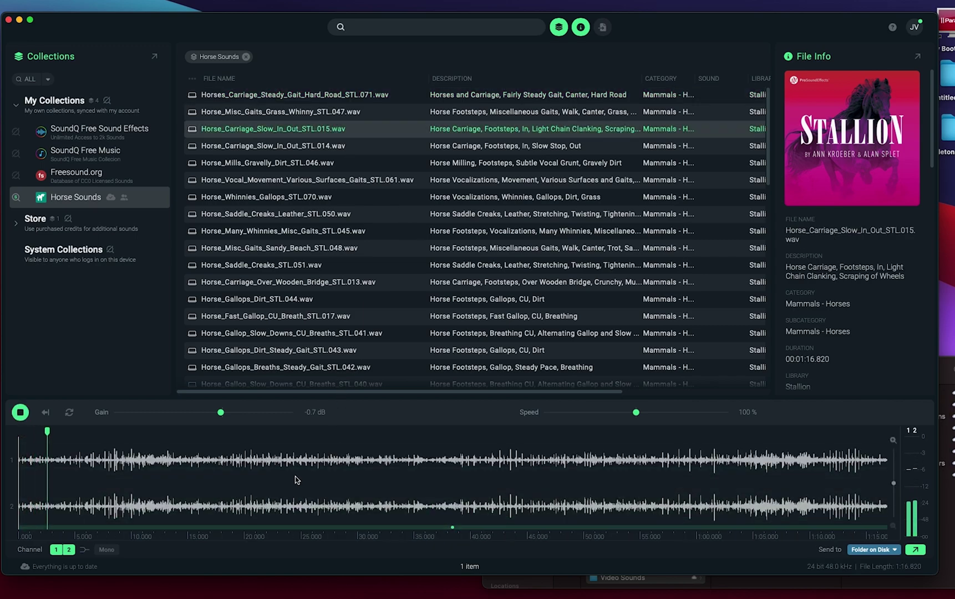
click(275, 479)
click(457, 478)
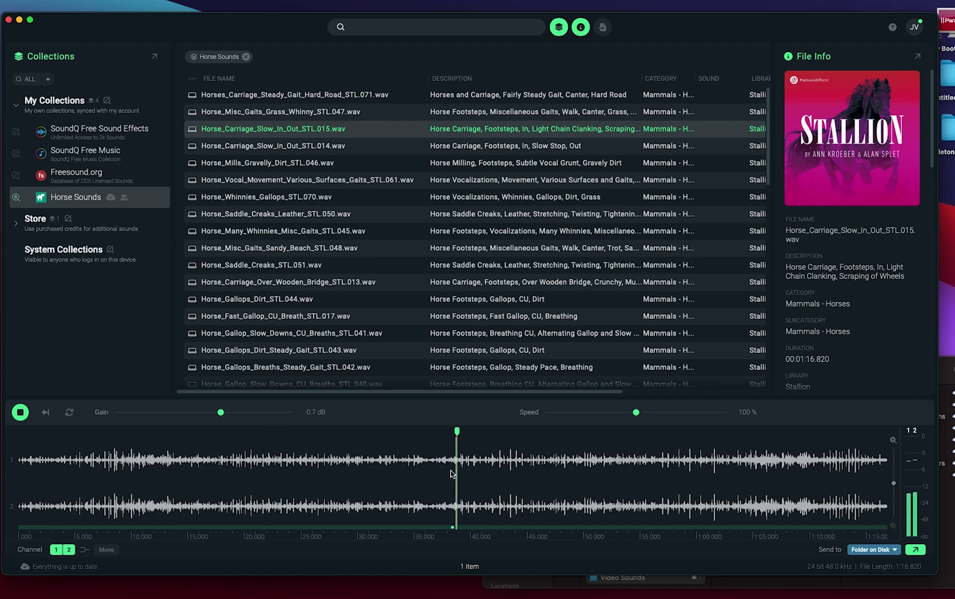
click(503, 162)
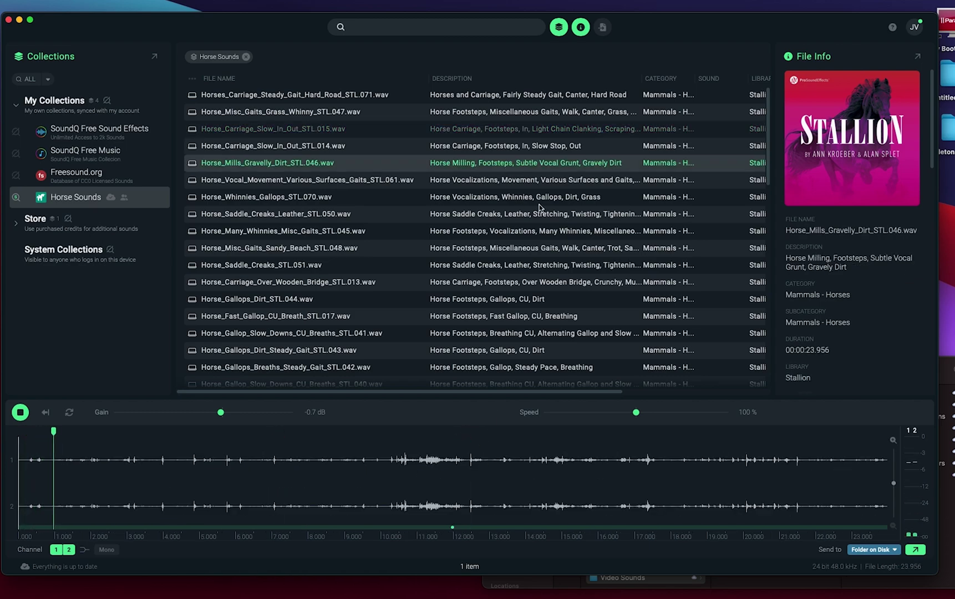
key(space)
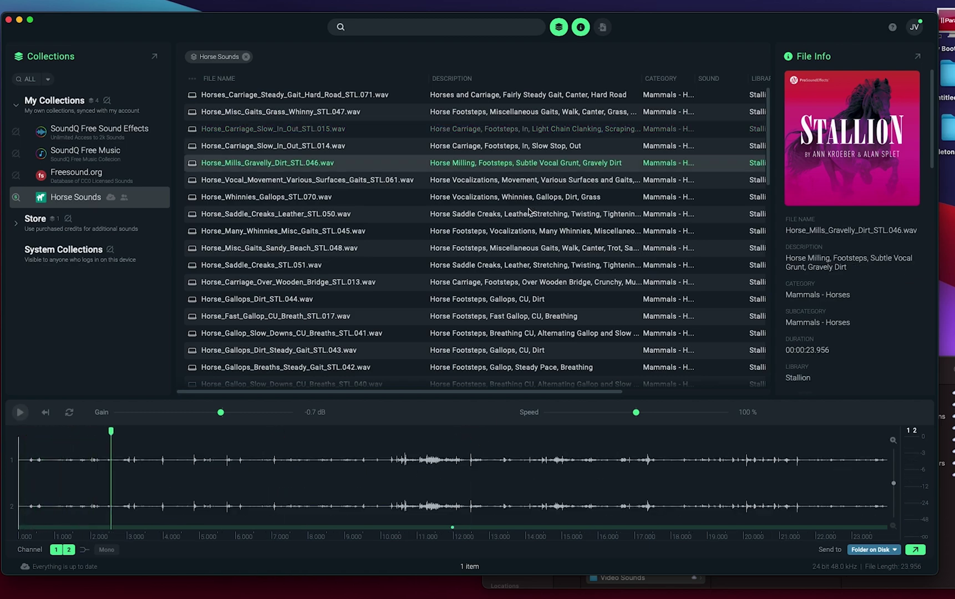
Step: Play Horse_Misc_Gaits_Sandy_Beach_STL.048 from the list and stop playback
scroll(863, 252, down, 5)
scroll(853, 252, up, 4)
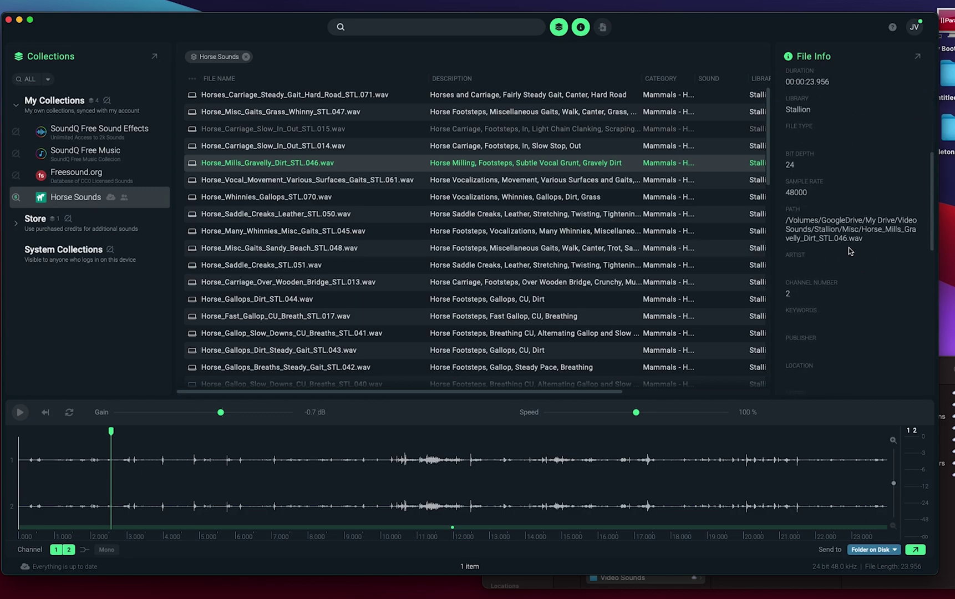
scroll(847, 251, up, 2)
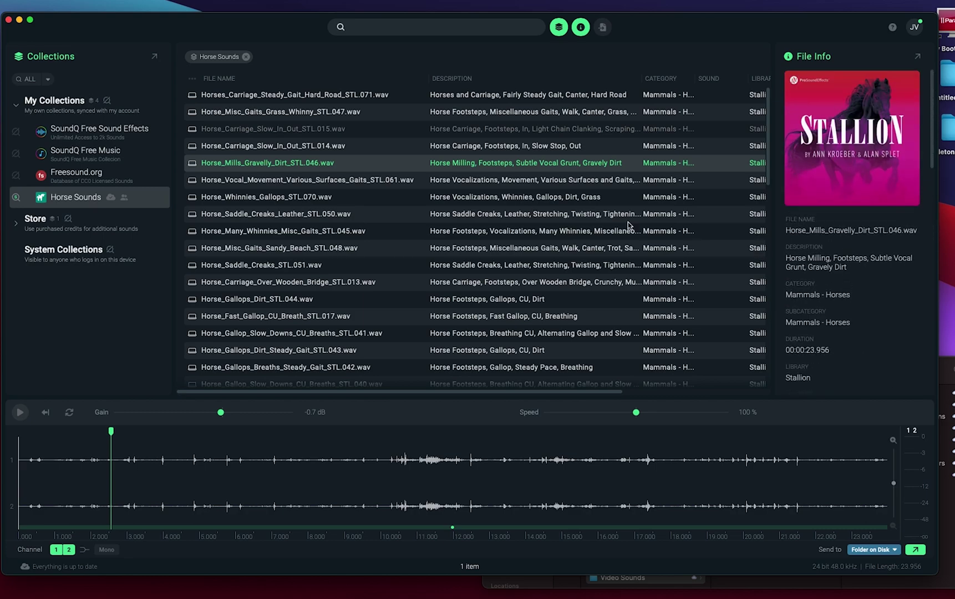
click(402, 252)
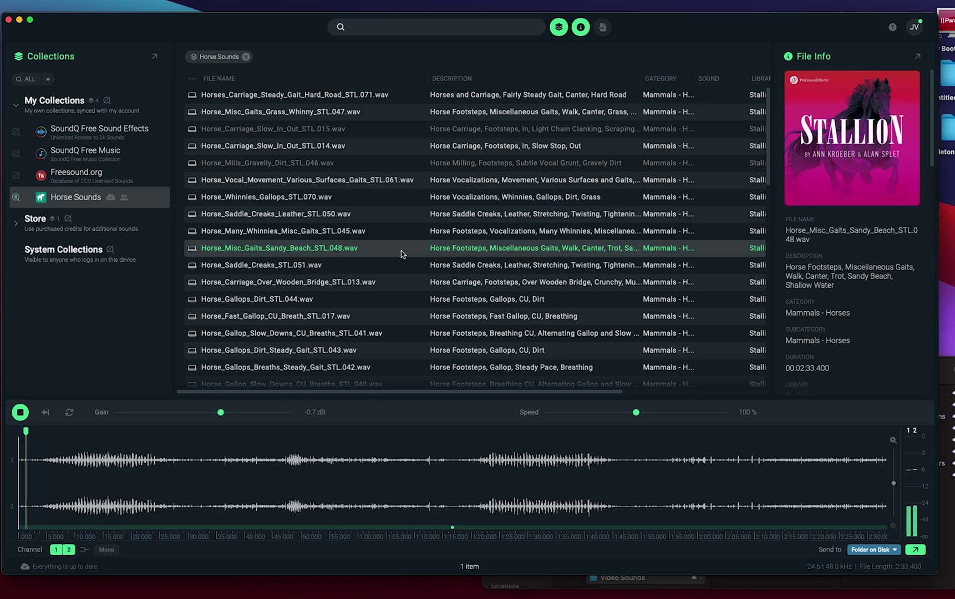
key(space)
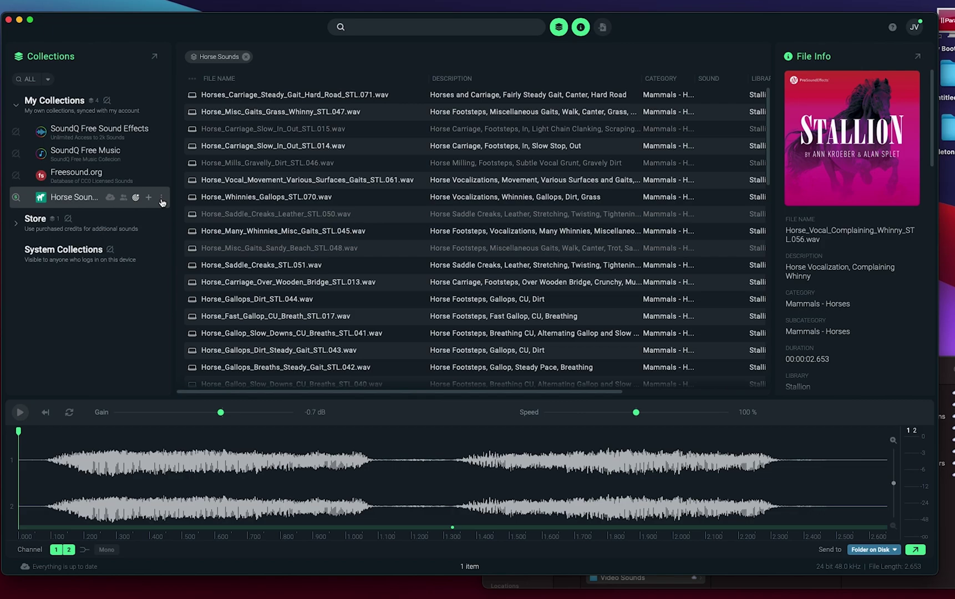
click(161, 200)
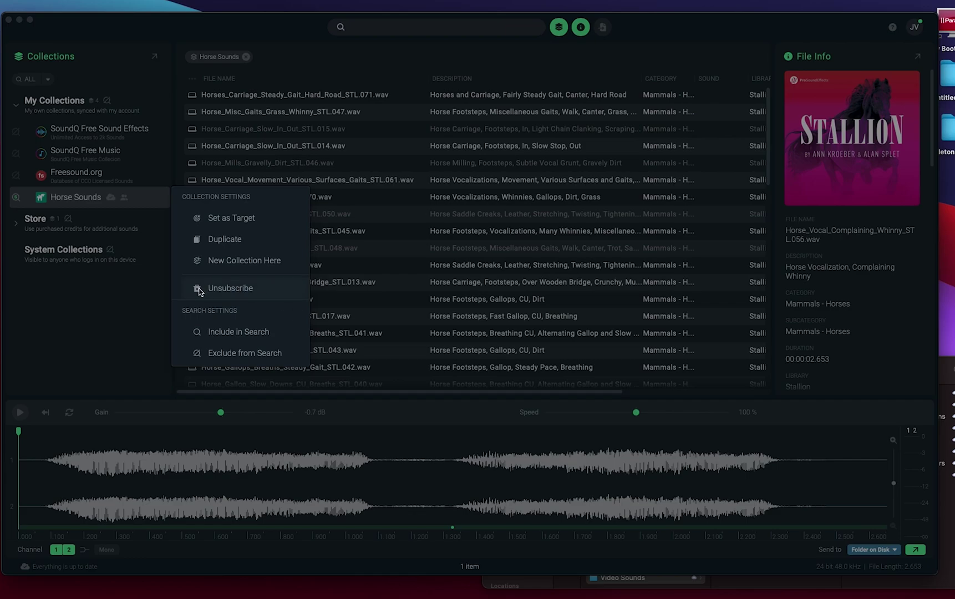
click(125, 310)
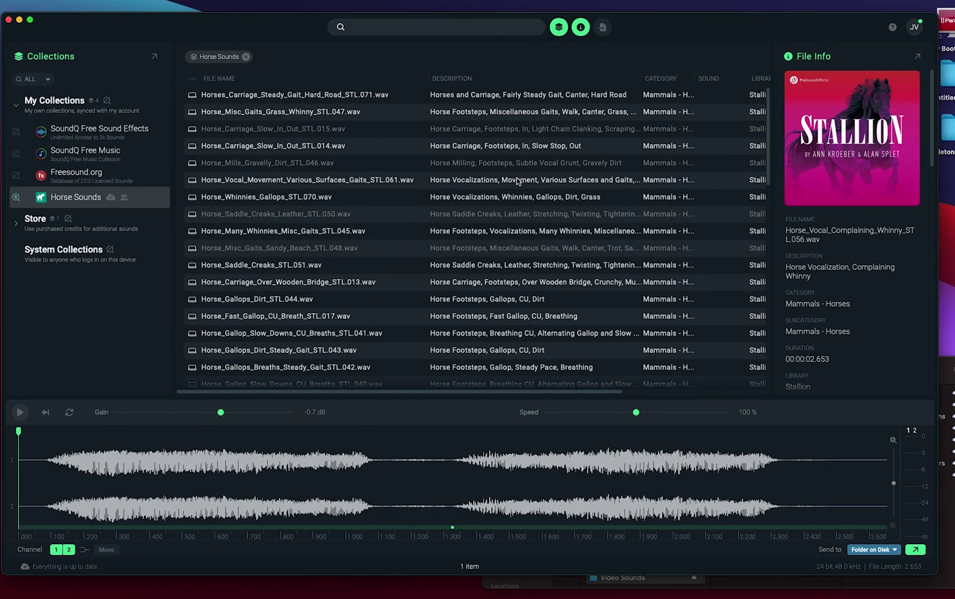
mouse_move(123, 193)
click(162, 197)
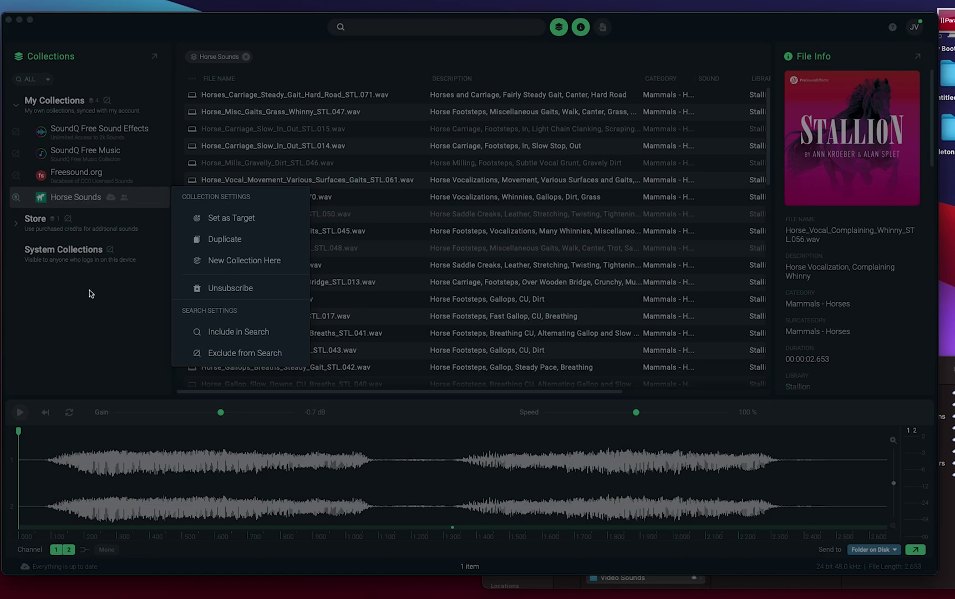
click(112, 336)
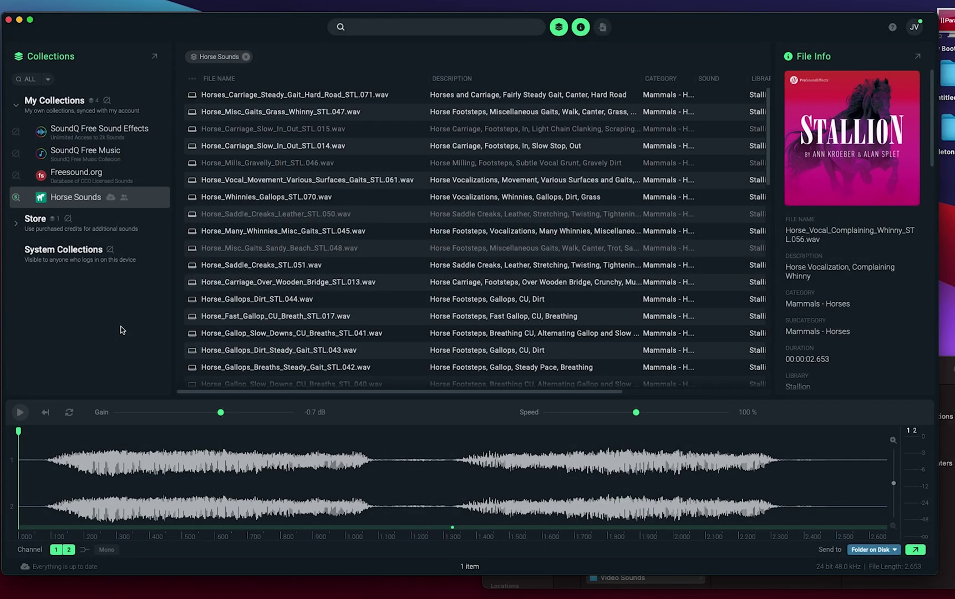
scroll(366, 217, down, 15)
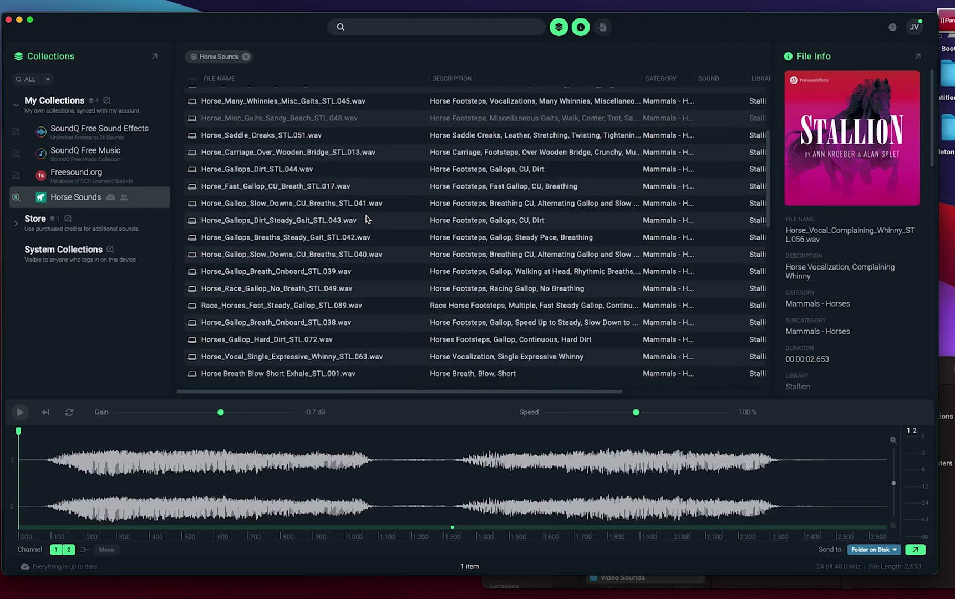
scroll(343, 231, up, 15)
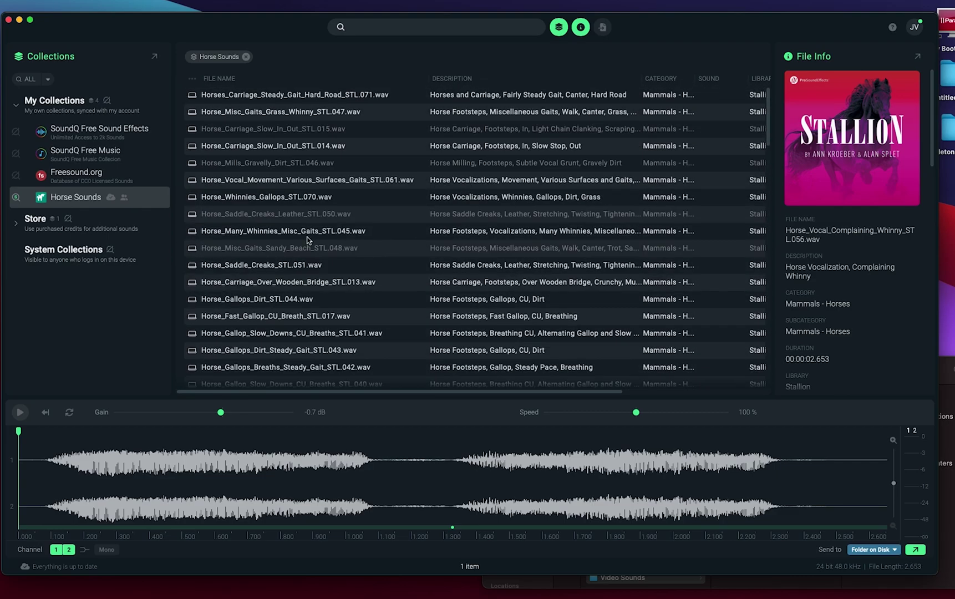